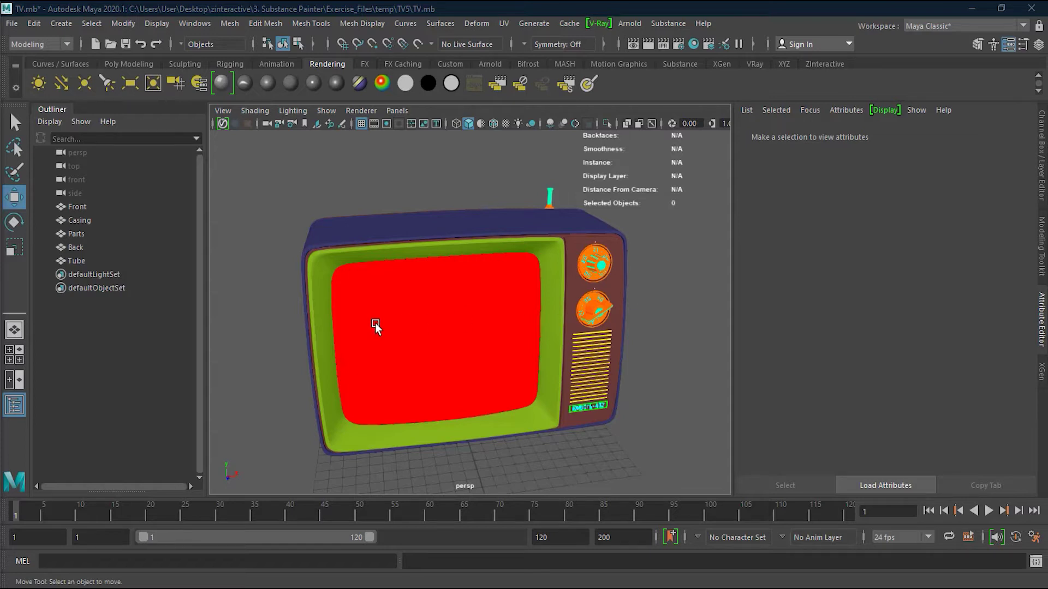
Zoom in on the retro TV model and orbit around it to inspect it.
{"action": "right_click_drag", "start_coordinate": [375, 323], "coordinate": [402, 326], "text": "alt"}
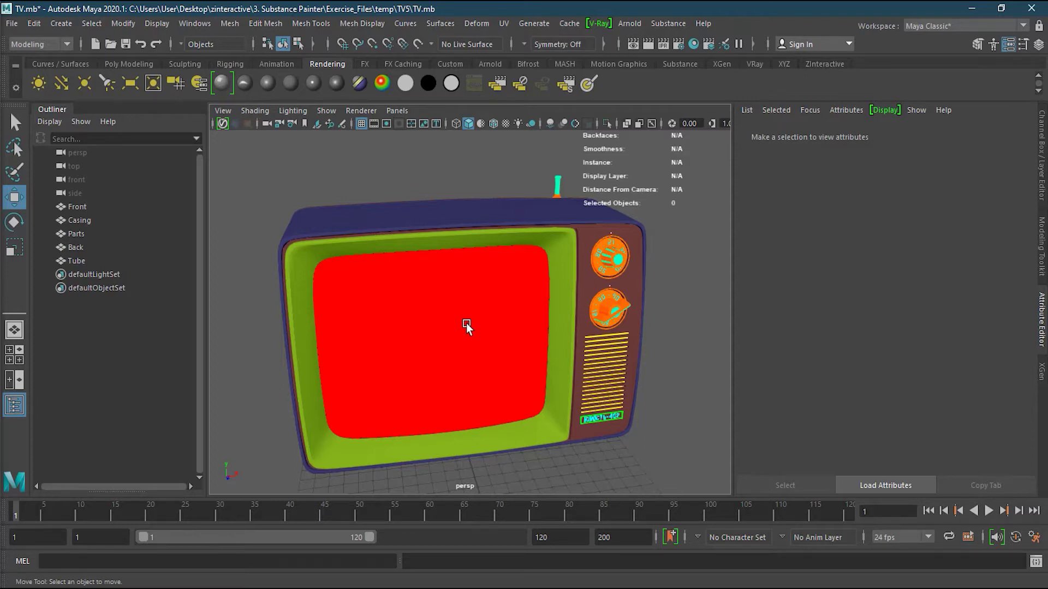
{"action": "mouse_move", "coordinate": [374, 348]}
{"action": "left_mouse_down", "text": "alt"}
{"action": "mouse_move", "coordinate": [404, 344]}
{"action": "mouse_move", "coordinate": [393, 346]}
{"action": "left_mouse_up", "text": "alt"}
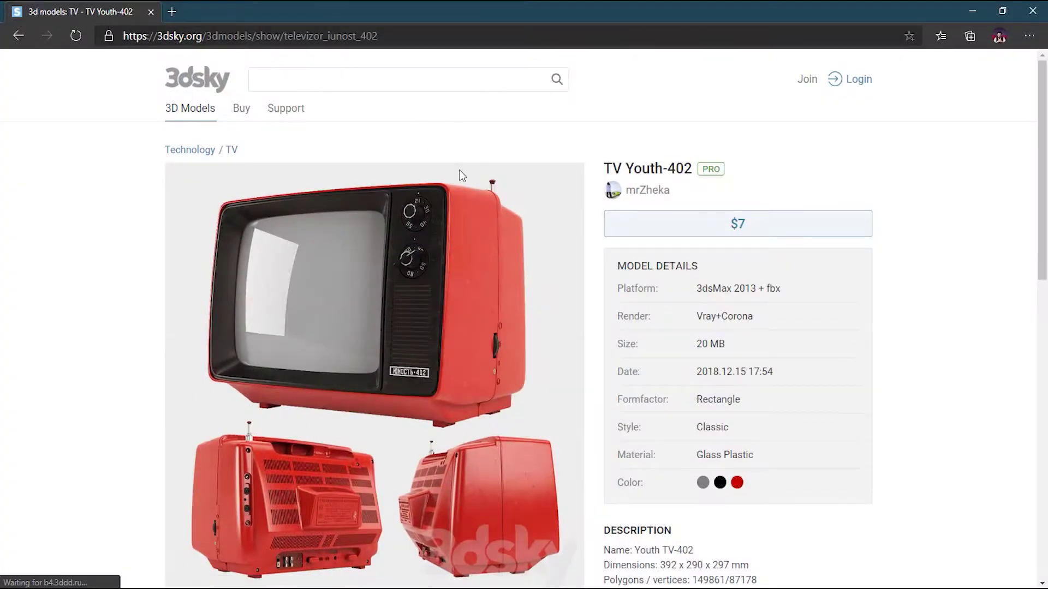
{"action": "scroll", "coordinate": [507, 209], "scroll_direction": "down", "scroll_amount": 1}
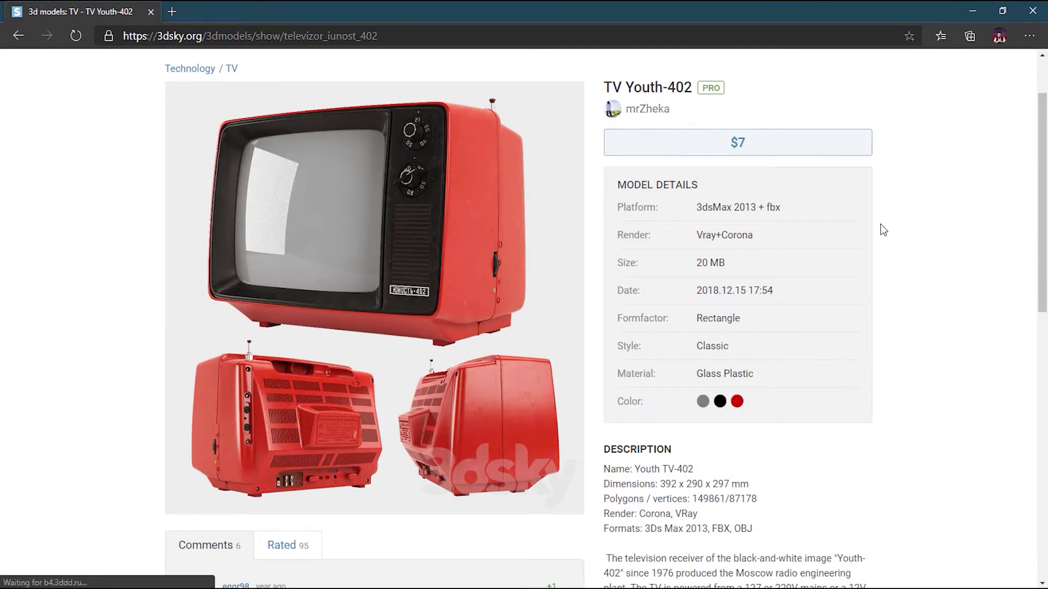
{"action": "mouse_move", "coordinate": [304, 246]}
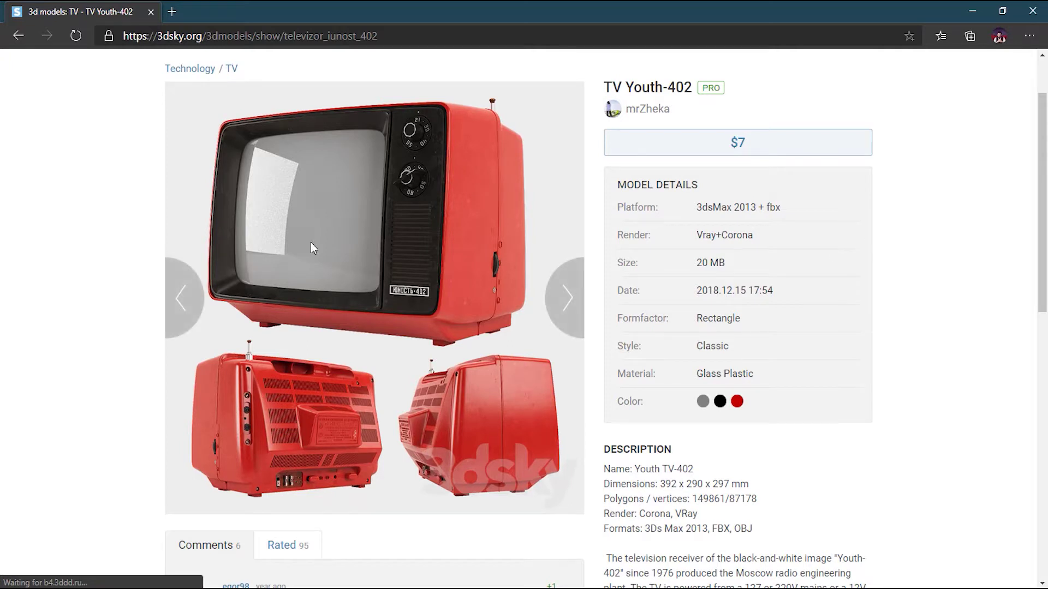
{"action": "scroll", "coordinate": [345, 243], "scroll_direction": "down", "scroll_amount": 1}
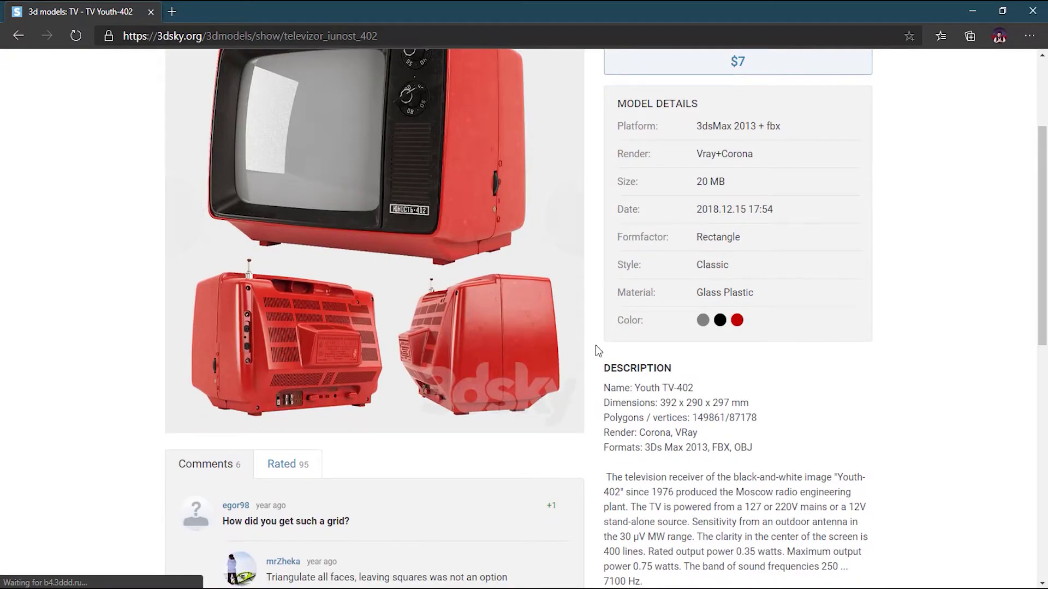
{"action": "scroll", "coordinate": [596, 346], "scroll_direction": "down", "scroll_amount": 3}
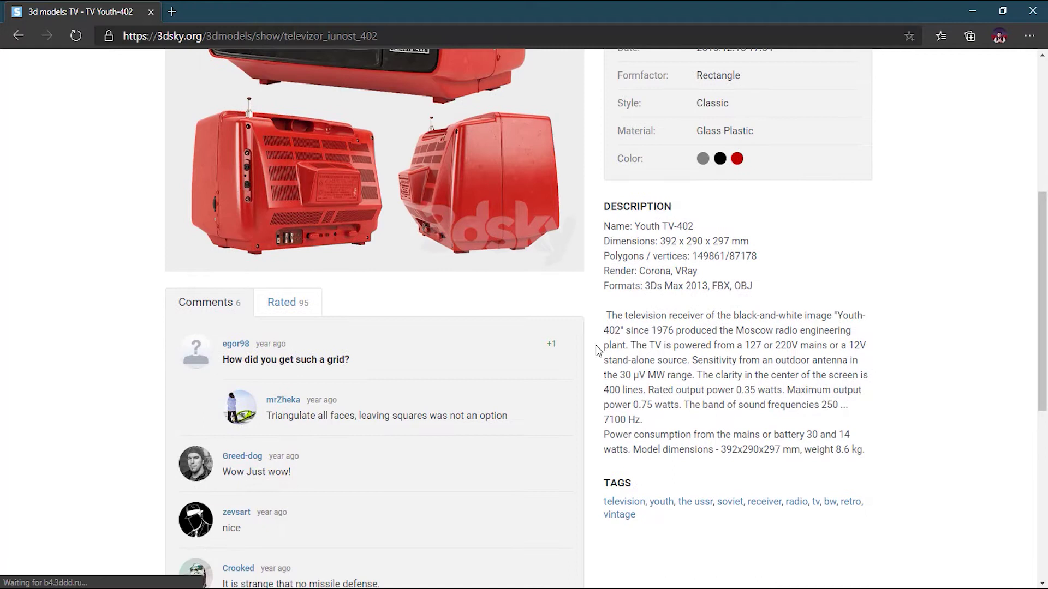
{"action": "scroll", "coordinate": [617, 345], "scroll_direction": "up", "scroll_amount": 4}
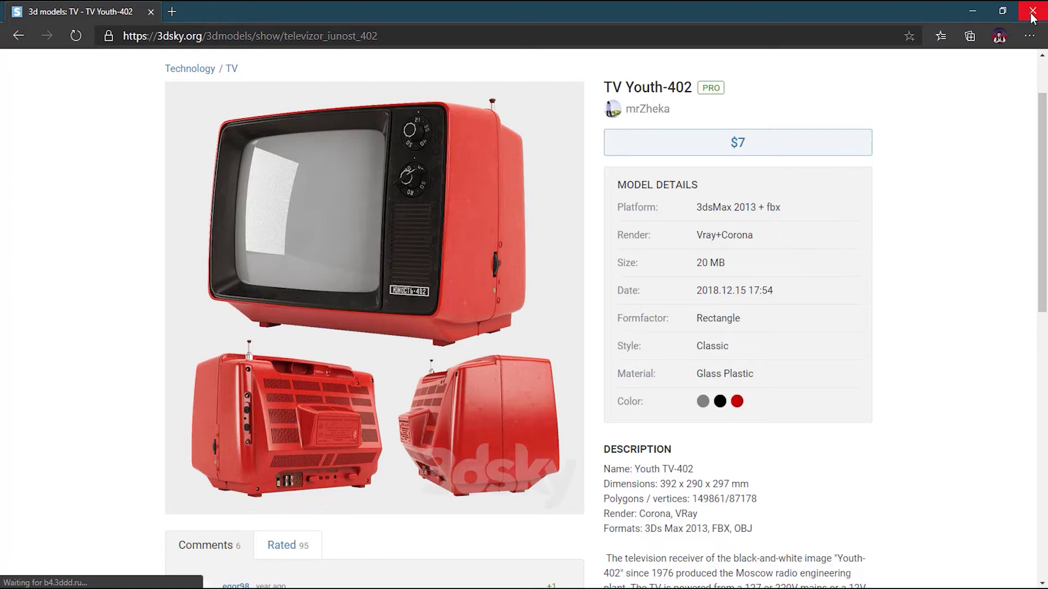
{"action": "left_click", "coordinate": [1032, 12]}
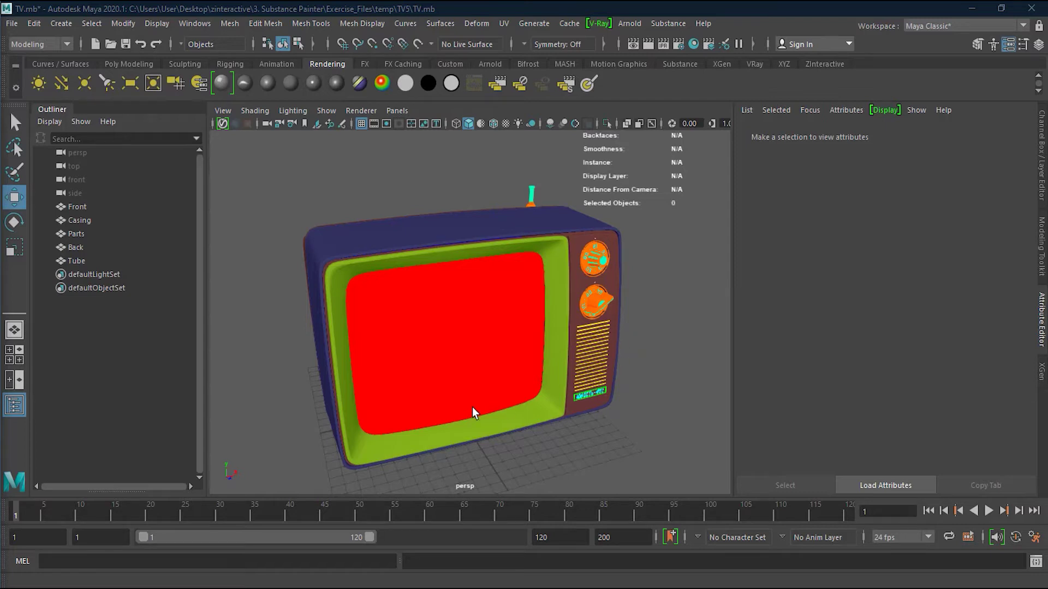
Select the TV's Front mesh in the viewport and bring up the UV menu.
{"action": "left_click", "coordinate": [361, 280]}
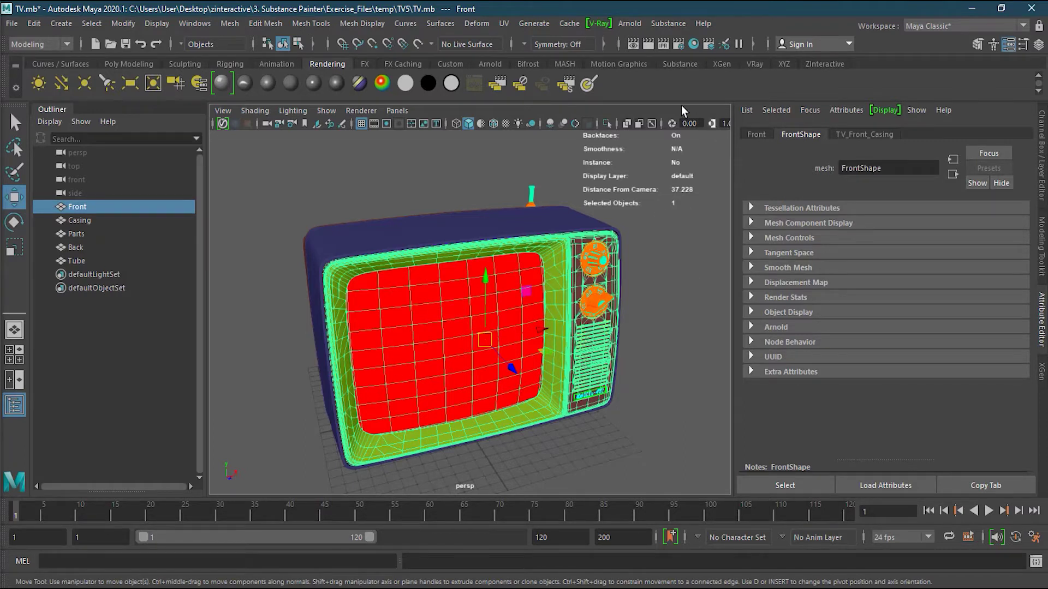
{"action": "left_click", "coordinate": [503, 23]}
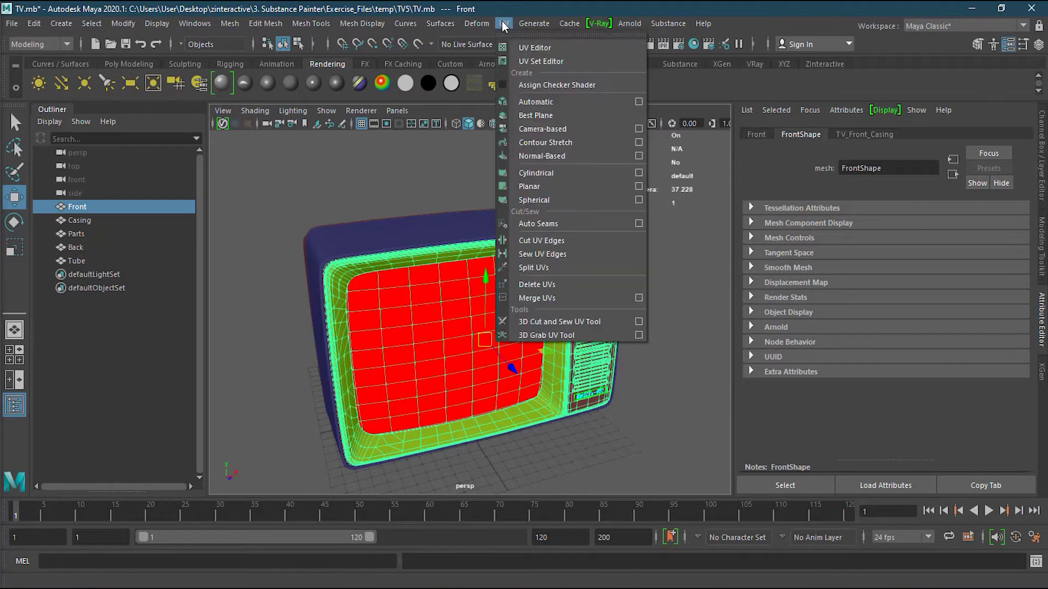
Open the UV Editor for the Front mesh, dock it beside the viewport and widen it.
{"action": "left_click", "coordinate": [541, 48]}
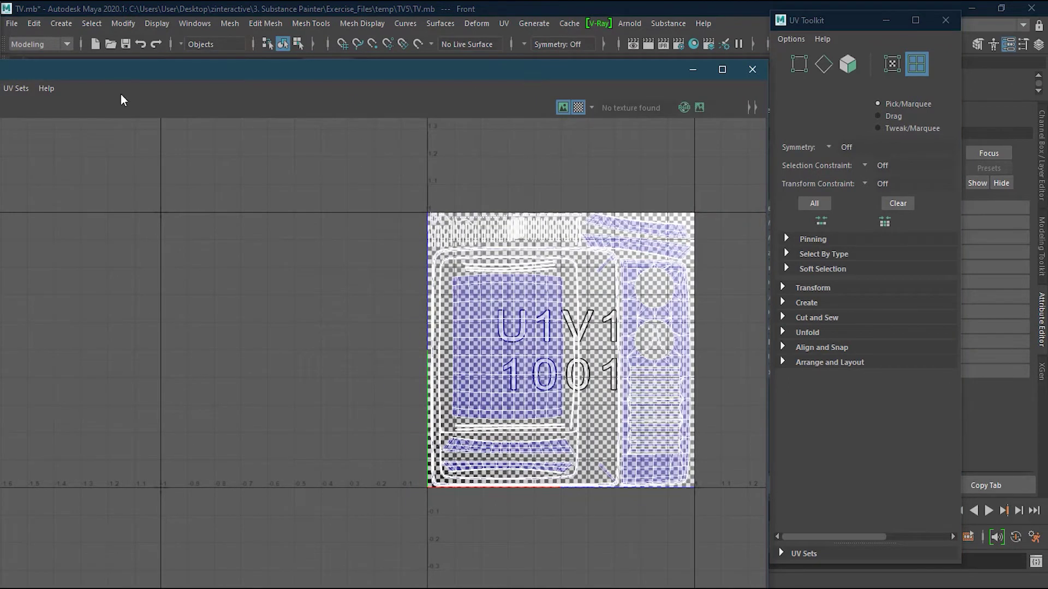
{"action": "scroll", "coordinate": [539, 306], "scroll_direction": "up", "scroll_amount": 2}
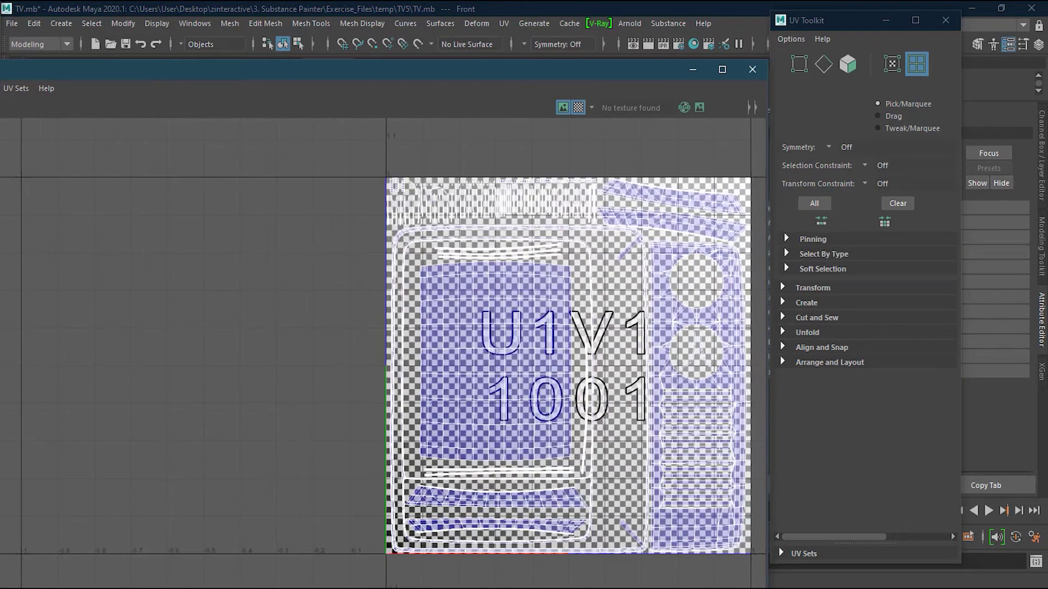
{"action": "left_click_drag", "start_coordinate": [229, 70], "coordinate": [335, 138]}
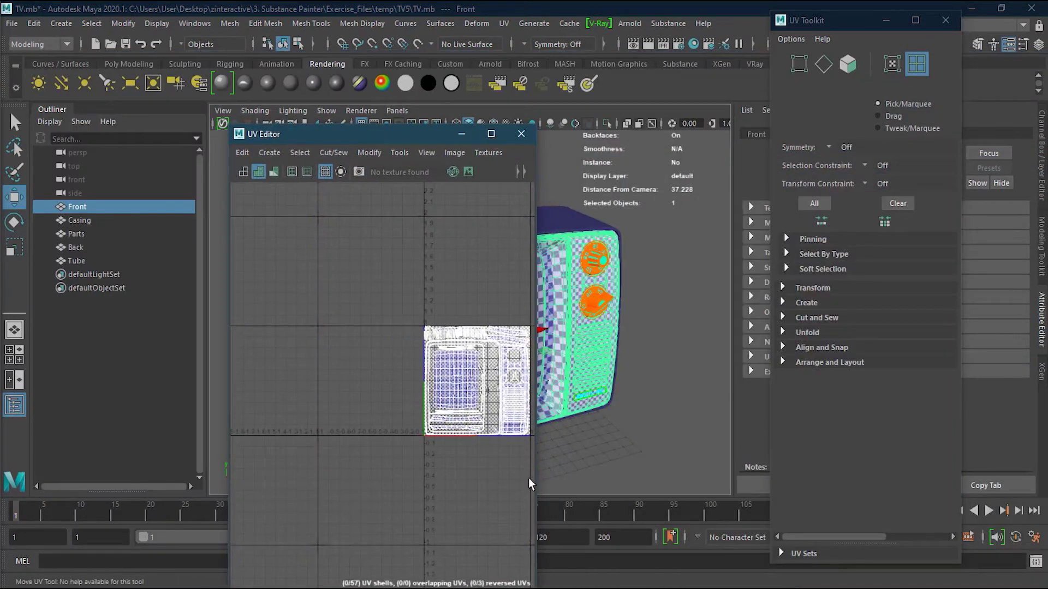
{"action": "scroll", "coordinate": [521, 459], "scroll_direction": "up", "scroll_amount": 5}
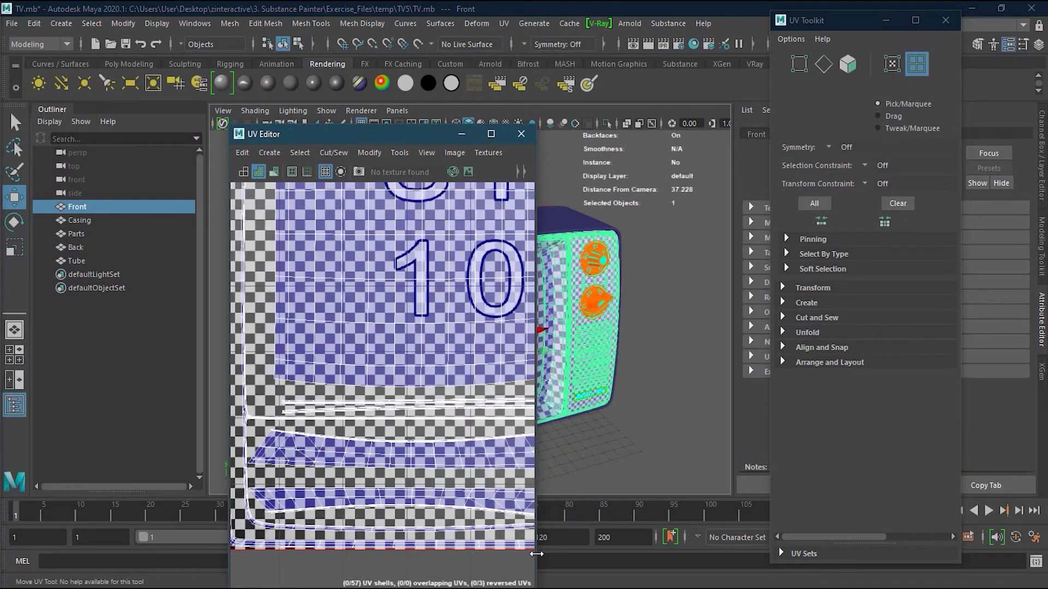
{"action": "left_click_drag", "start_coordinate": [537, 554], "coordinate": [819, 553]}
{"action": "scroll", "coordinate": [439, 305], "scroll_direction": "down", "scroll_amount": 3}
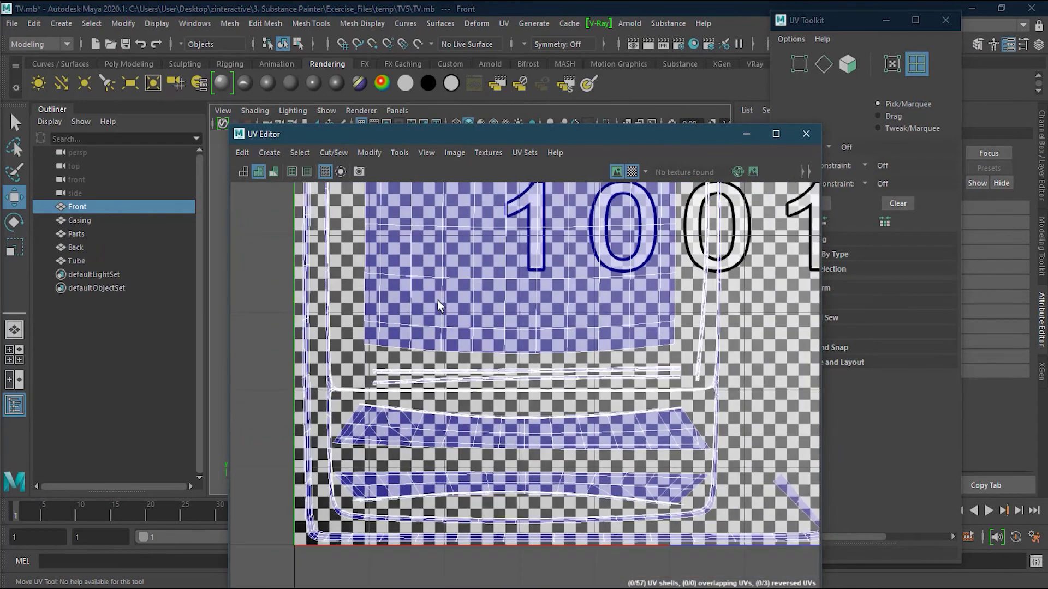
{"action": "scroll", "coordinate": [440, 308], "scroll_direction": "down", "scroll_amount": 2}
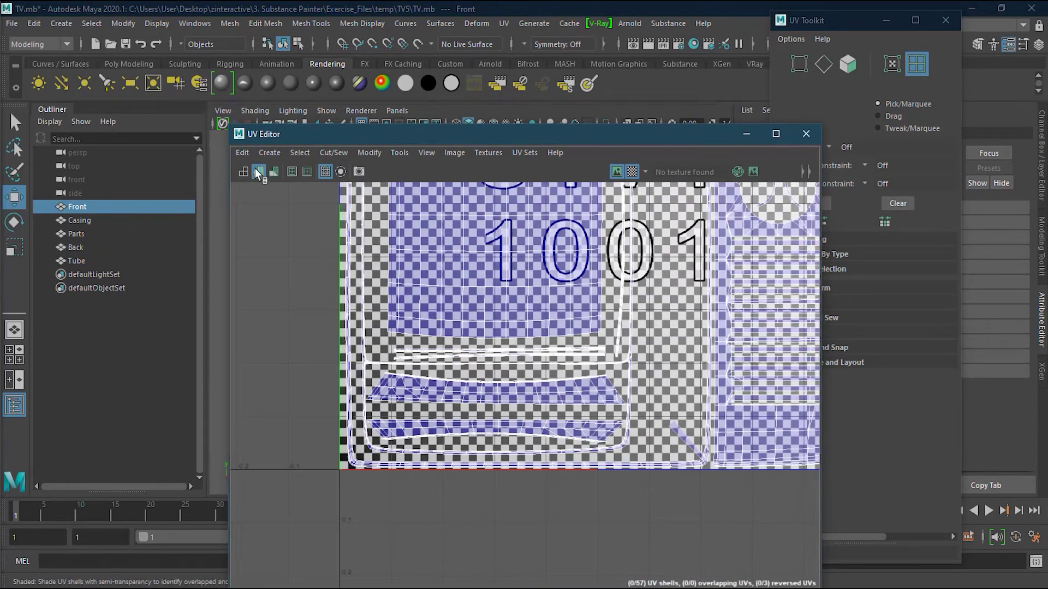
Try the shell shading, UV distortion and wireframe display modes, framing the whole UV layout.
{"action": "left_click", "coordinate": [273, 171]}
{"action": "scroll", "coordinate": [600, 311], "scroll_direction": "down", "scroll_amount": 3}
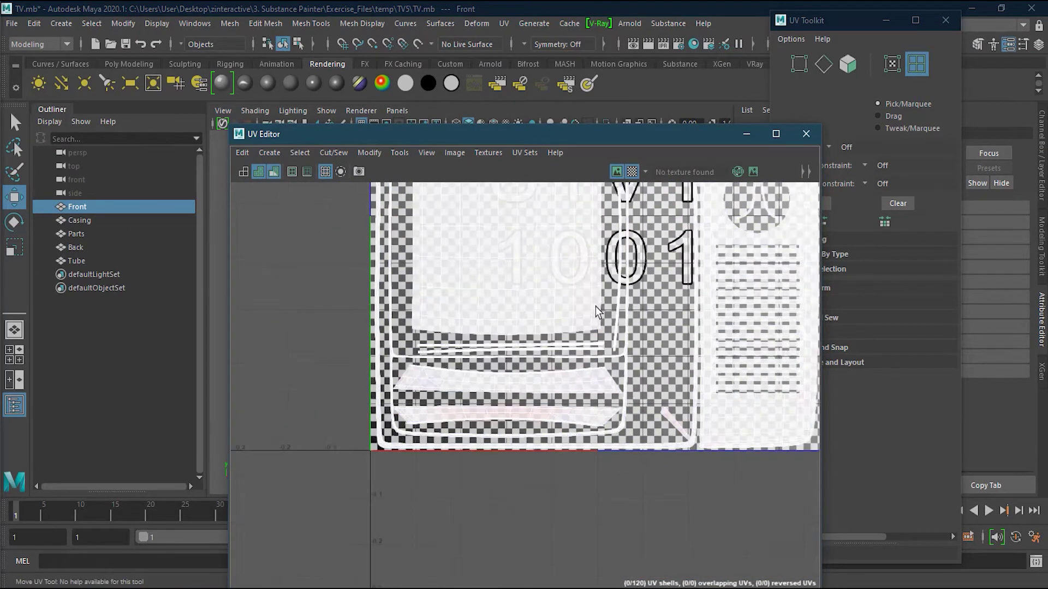
{"action": "left_click", "coordinate": [273, 172]}
{"action": "left_click", "coordinate": [243, 172]}
{"action": "left_click", "coordinate": [259, 171]}
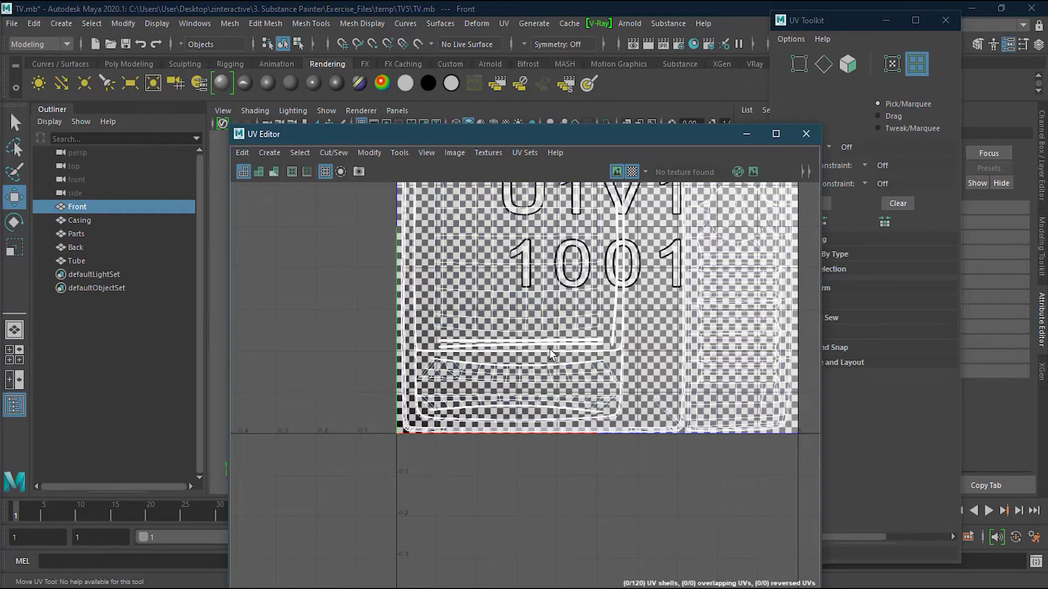
{"action": "key", "text": "f"}
{"action": "scroll", "coordinate": [568, 332], "scroll_direction": "up", "scroll_amount": 3}
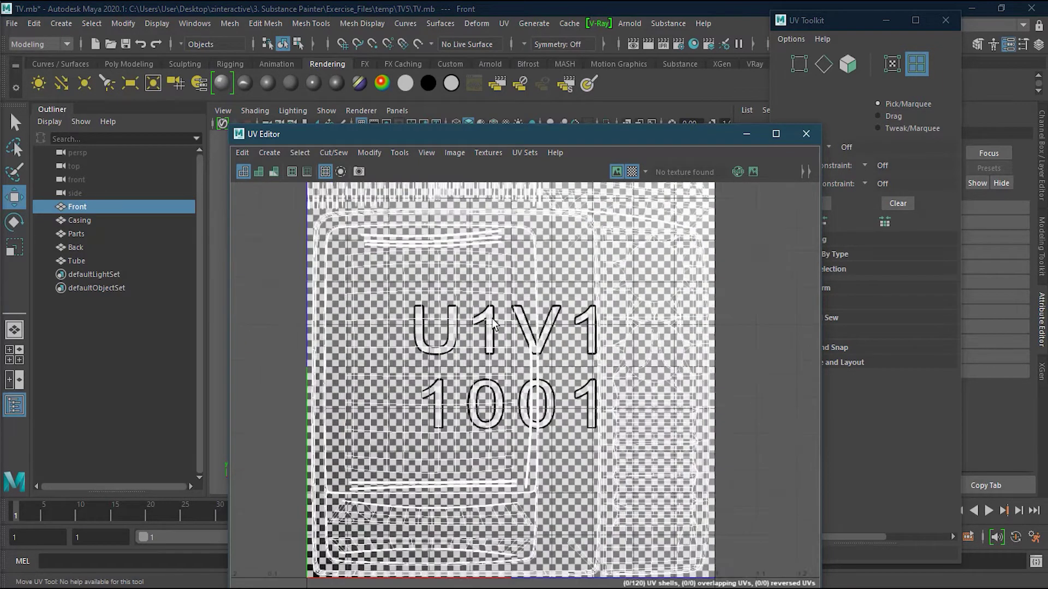
{"action": "left_click", "coordinate": [259, 172]}
Check the shells for distortion, switch to wireframe-only shells and center the 1001 tile.
{"action": "middle_click_drag", "start_coordinate": [575, 280], "coordinate": [575, 431], "text": "alt"}
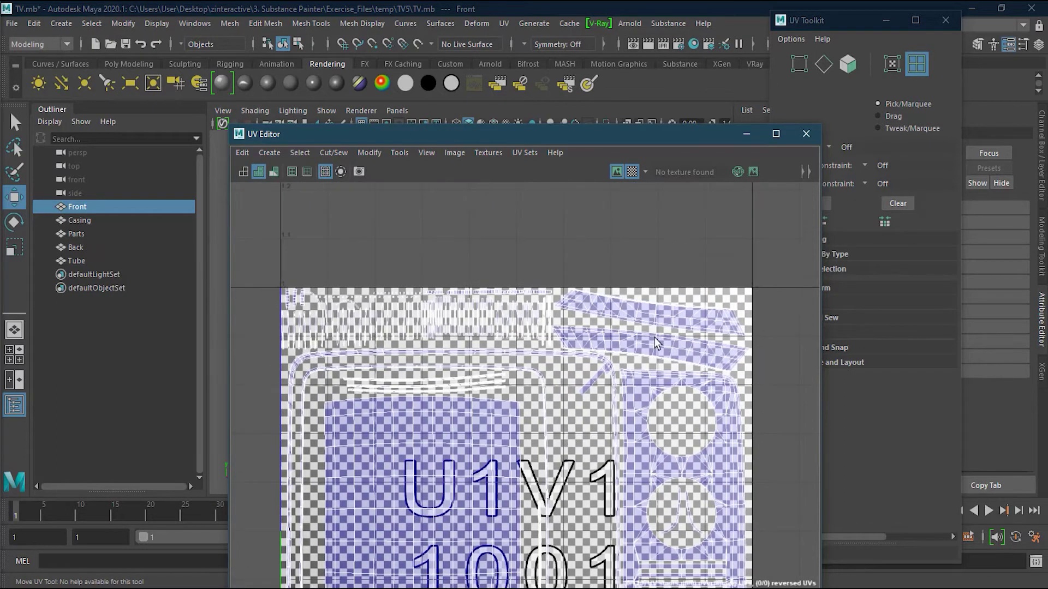
{"action": "scroll", "coordinate": [658, 344], "scroll_direction": "up", "scroll_amount": 5}
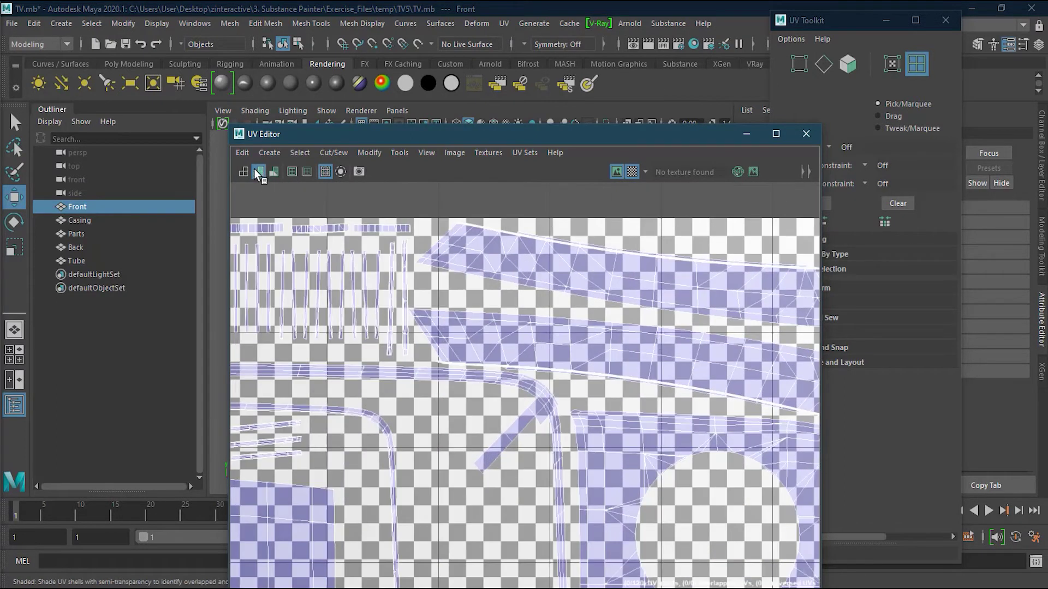
{"action": "left_click", "coordinate": [274, 172]}
{"action": "left_click", "coordinate": [274, 173]}
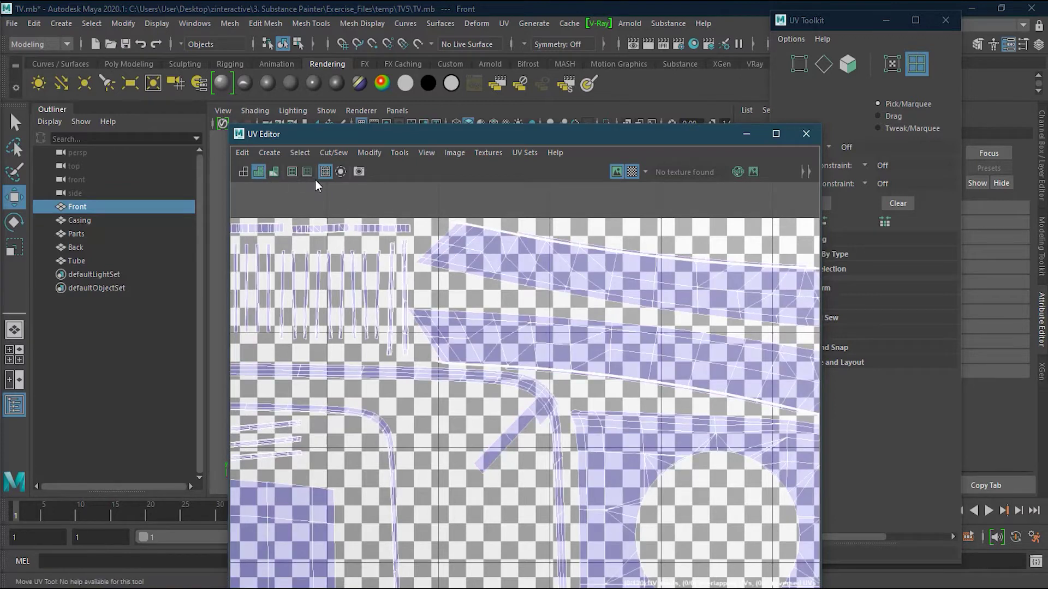
{"action": "left_click", "coordinate": [243, 172]}
{"action": "scroll", "coordinate": [593, 321], "scroll_direction": "down", "scroll_amount": 5}
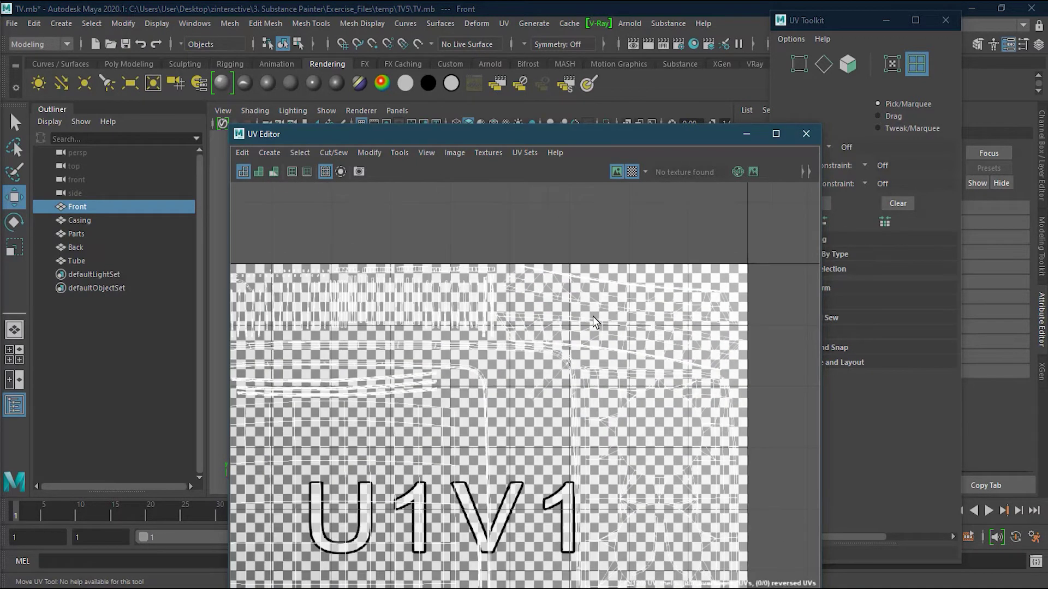
{"action": "scroll", "coordinate": [748, 354], "scroll_direction": "down", "scroll_amount": 3}
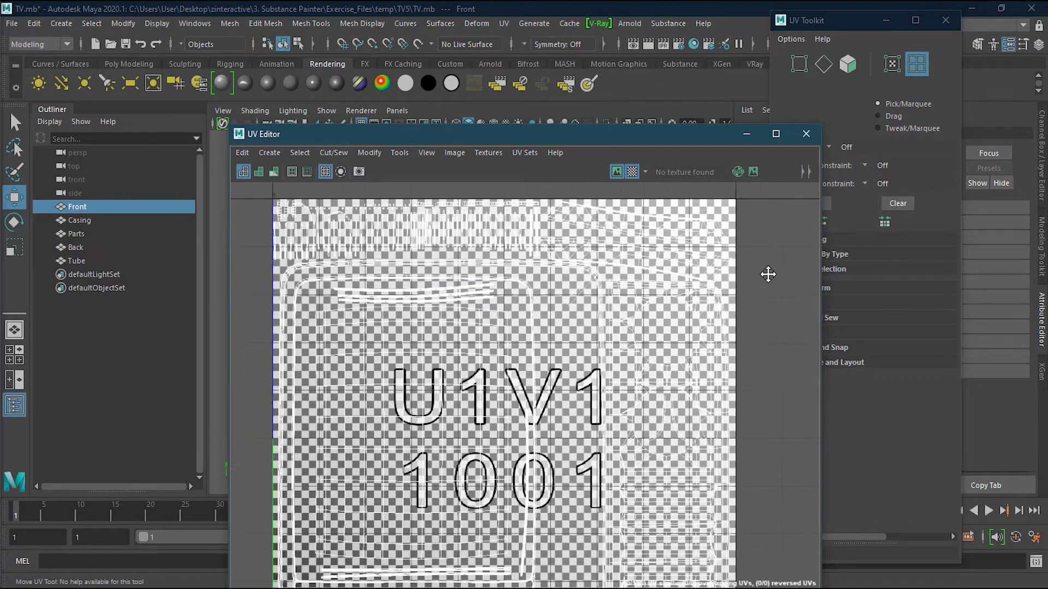
{"action": "middle_click_drag", "start_coordinate": [748, 297], "coordinate": [705, 280], "text": "alt"}
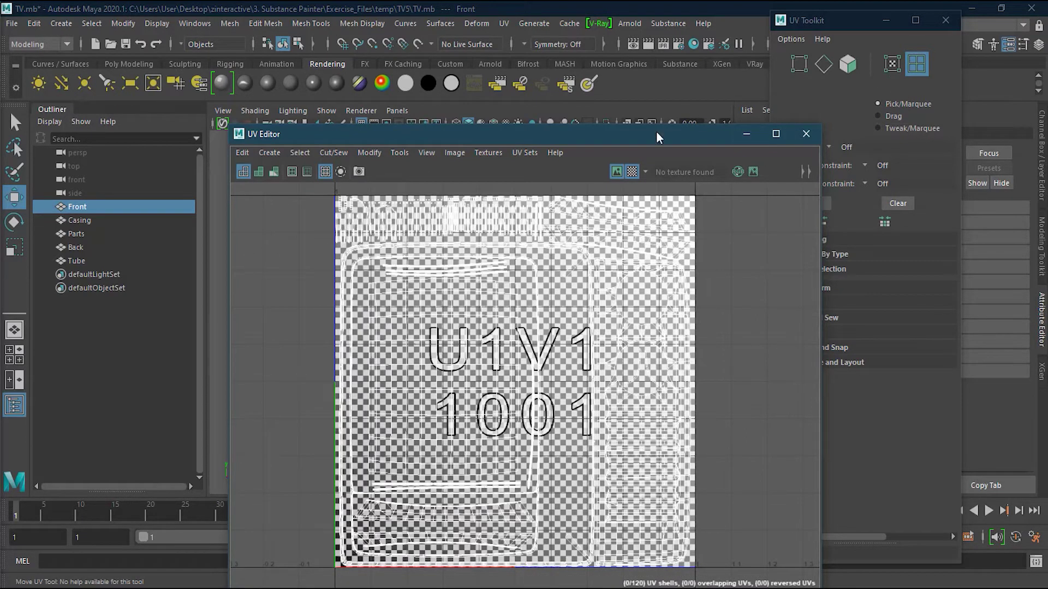
{"action": "left_click_drag", "start_coordinate": [659, 133], "coordinate": [546, 96]}
{"action": "left_click", "coordinate": [847, 65]}
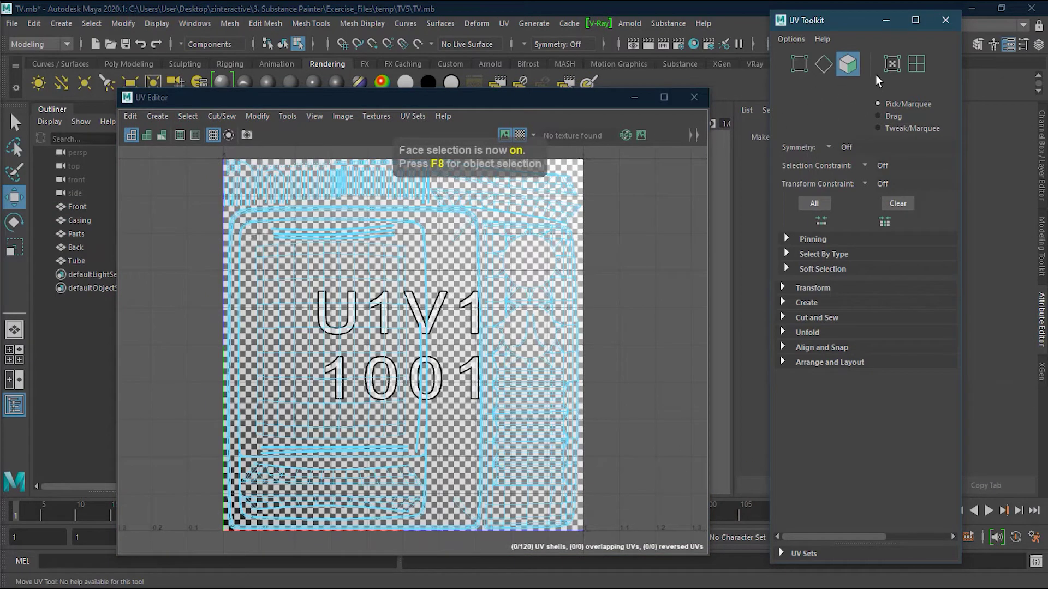
{"action": "left_click", "coordinate": [916, 64]}
{"action": "left_click_drag", "start_coordinate": [197, 146], "coordinate": [384, 279]}
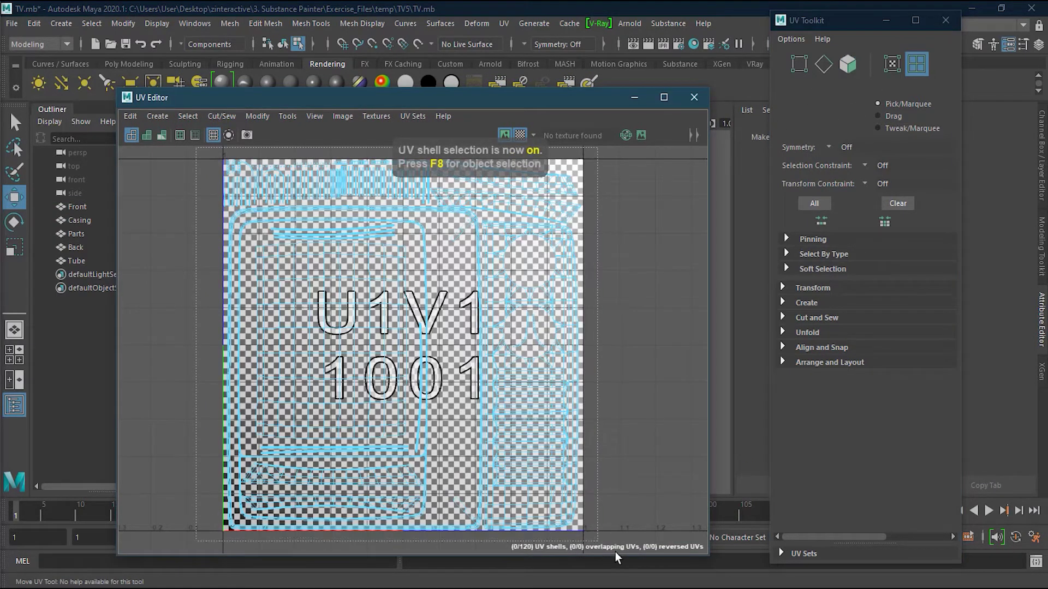
{"action": "left_click_drag", "start_coordinate": [617, 557], "coordinate": [617, 556]}
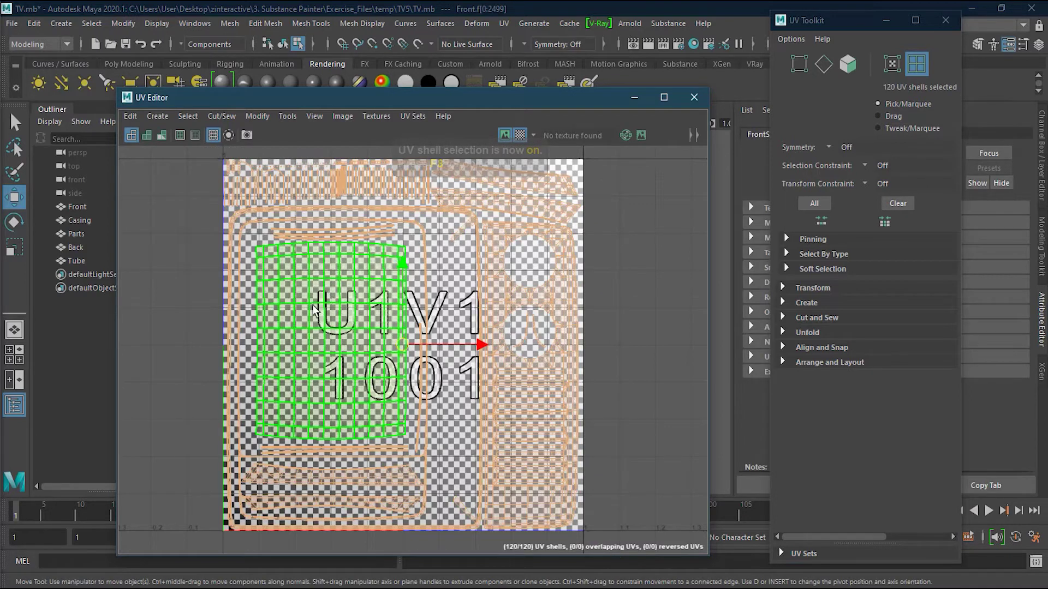
{"action": "scroll", "coordinate": [314, 310], "scroll_direction": "up", "scroll_amount": 2}
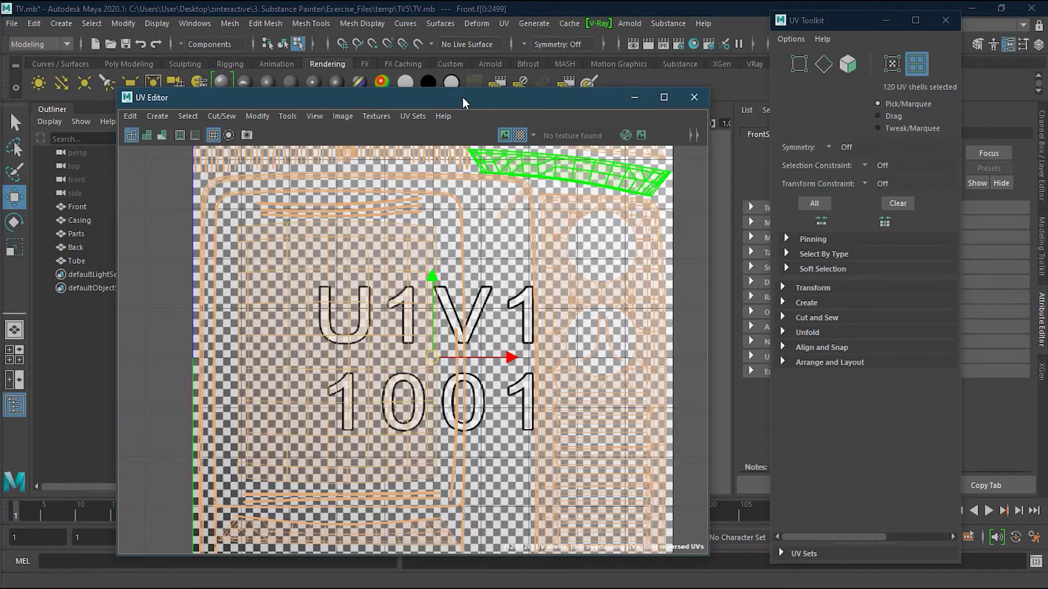
{"action": "scroll", "coordinate": [538, 308], "scroll_direction": "up", "scroll_amount": 2}
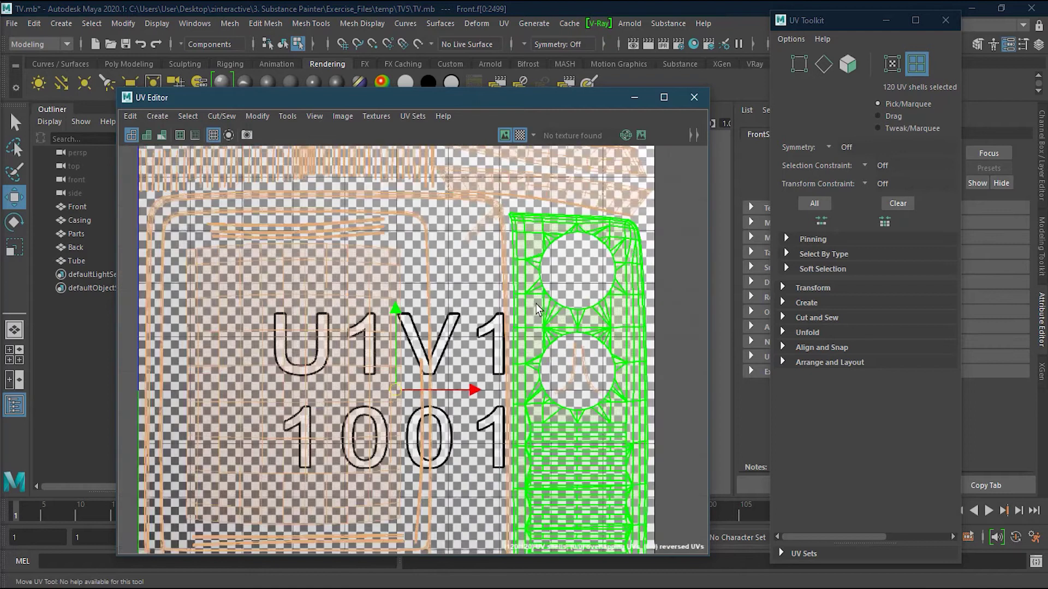
{"action": "scroll", "coordinate": [537, 309], "scroll_direction": "down", "scroll_amount": 2}
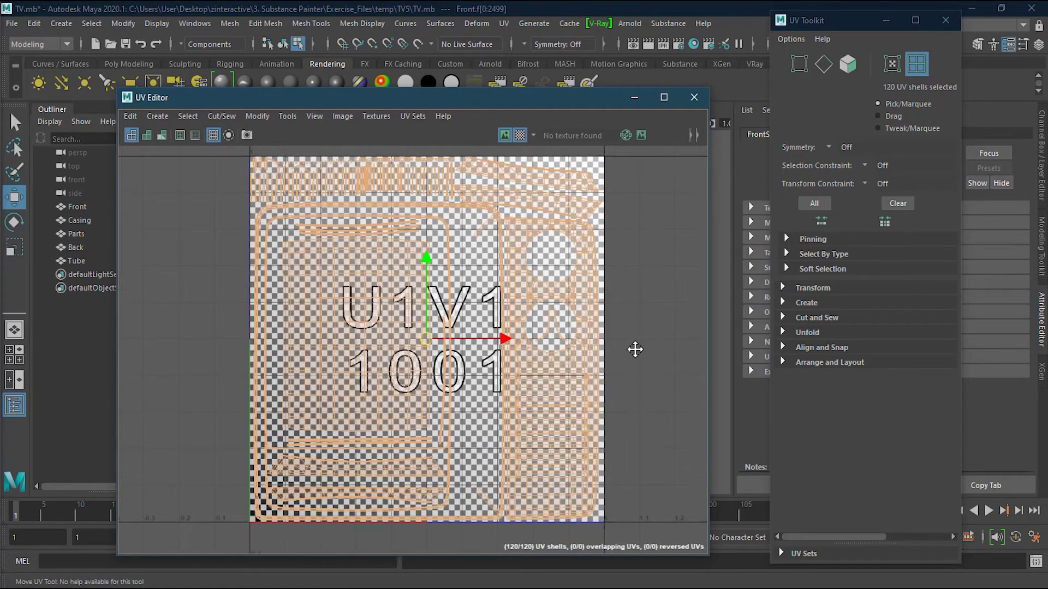
{"action": "middle_click_drag", "start_coordinate": [635, 349], "coordinate": [635, 357], "text": "alt"}
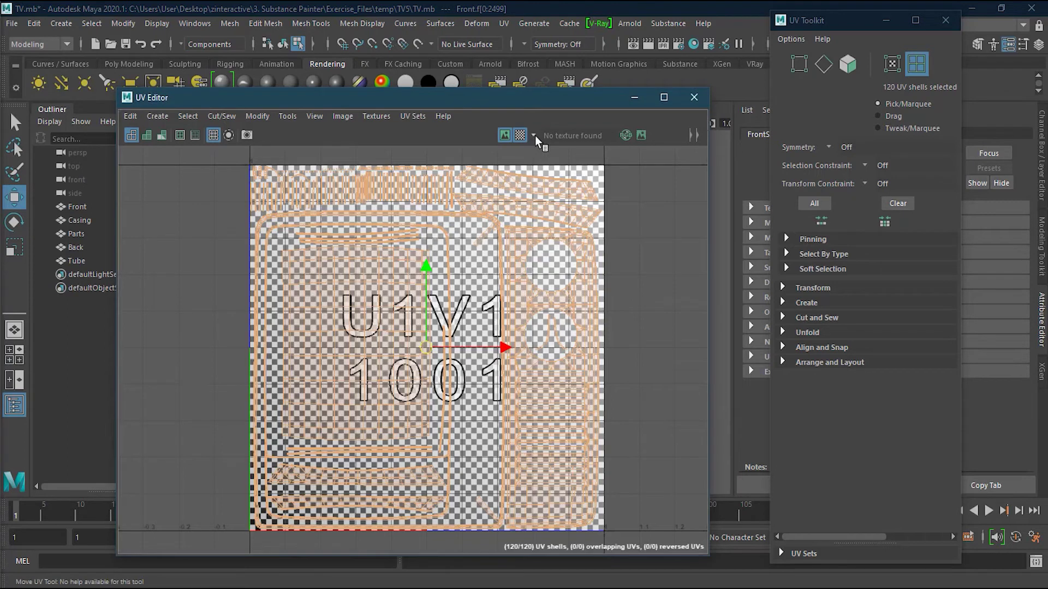
{"action": "left_click", "coordinate": [519, 136]}
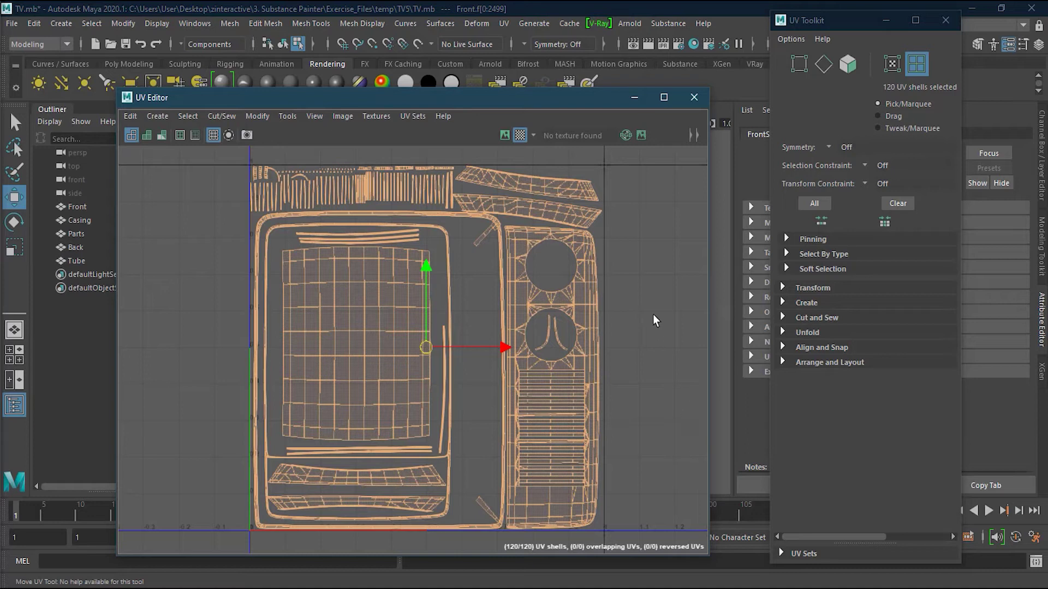
Select only the TV screen's UV shell and move the UV Editor aside to view the checkered front.
{"action": "left_click", "coordinate": [467, 319]}
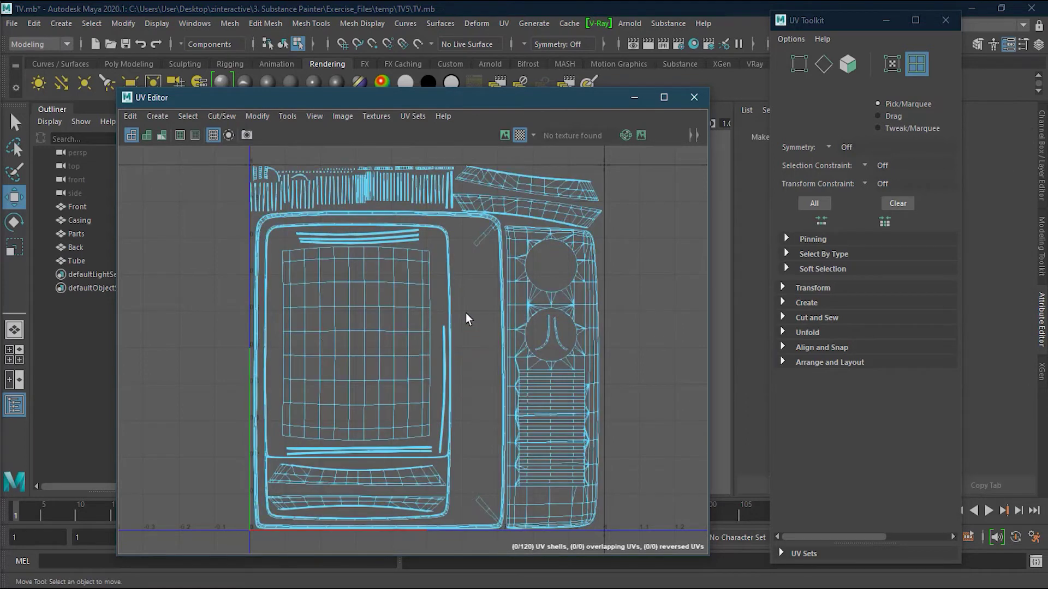
{"action": "left_click", "coordinate": [307, 345]}
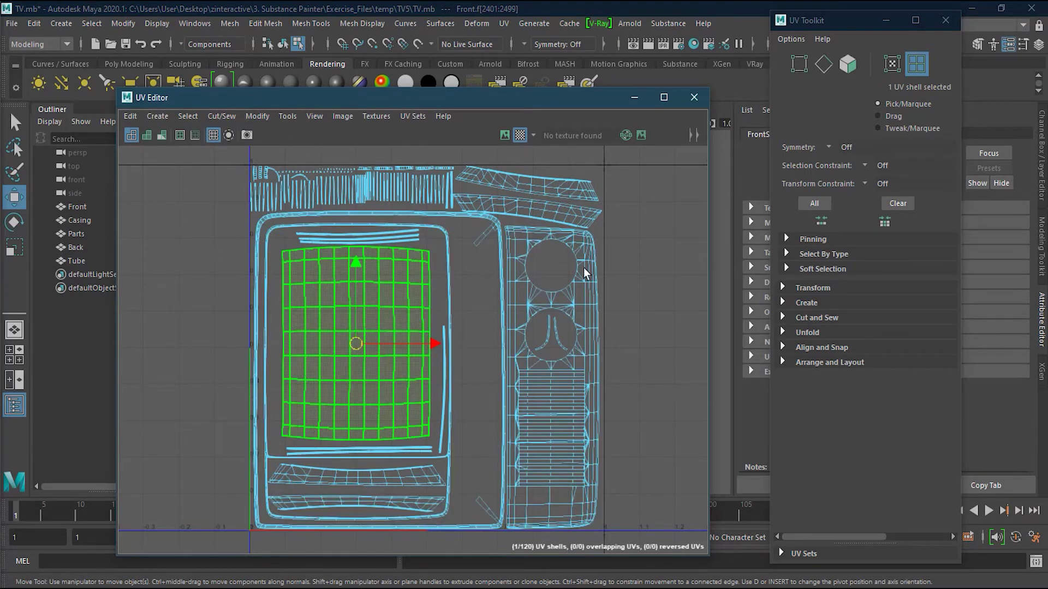
{"action": "left_click_drag", "start_coordinate": [533, 93], "coordinate": [123, 103]}
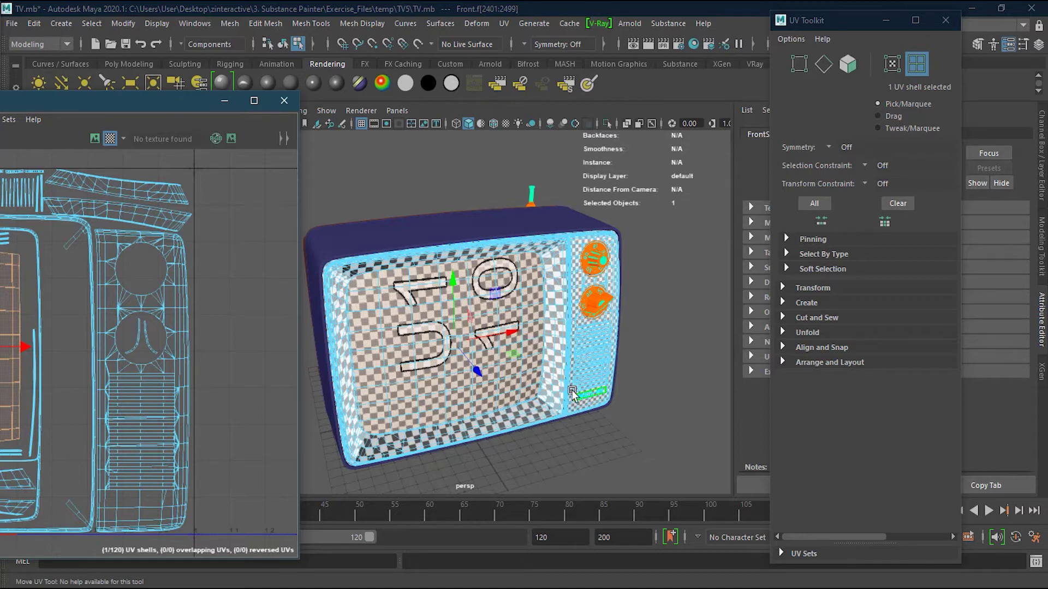
{"action": "left_click_drag", "start_coordinate": [572, 390], "coordinate": [551, 412], "text": "alt"}
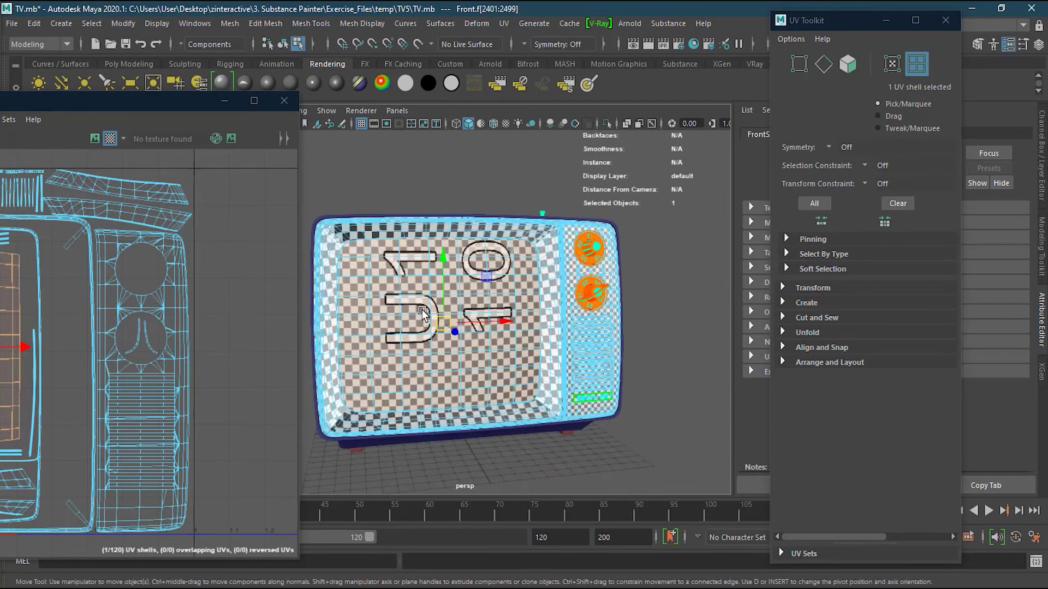
Marquee-select all 120 Front-mesh UV shells so they can be scaled together.
{"action": "left_click_drag", "start_coordinate": [422, 313], "coordinate": [354, 278], "text": "alt"}
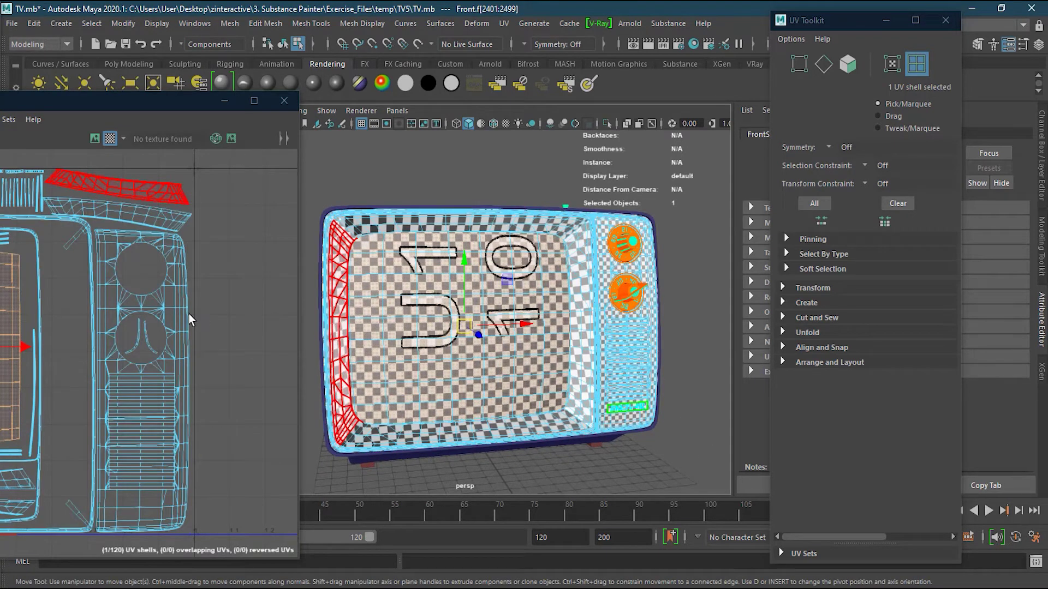
{"action": "scroll", "coordinate": [189, 319], "scroll_direction": "down", "scroll_amount": 2}
{"action": "left_click_drag", "start_coordinate": [107, 103], "coordinate": [214, 93]}
{"action": "left_click_drag", "start_coordinate": [18, 176], "coordinate": [334, 496]}
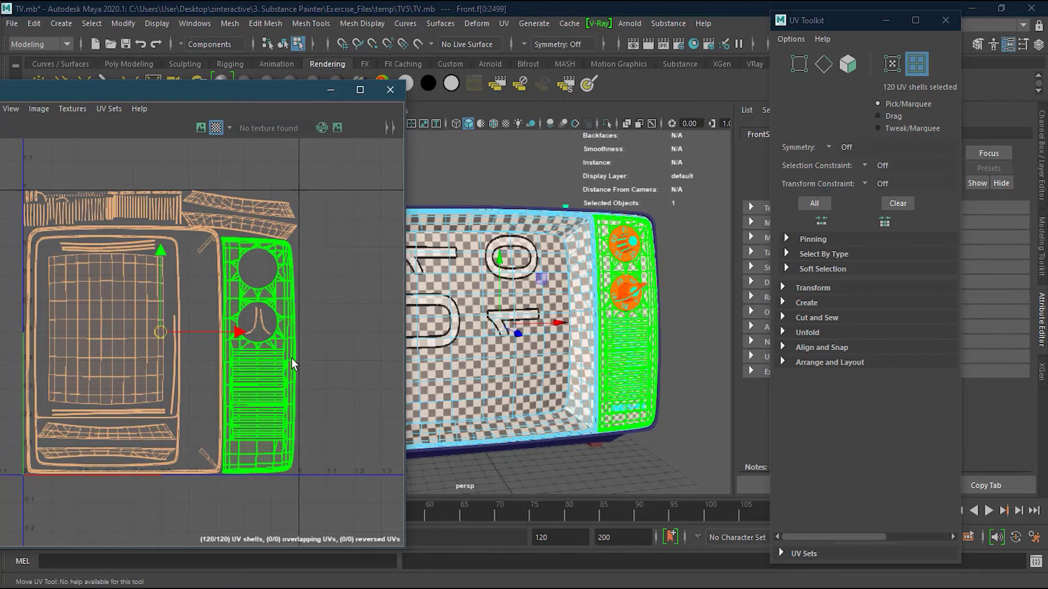
{"action": "key", "text": "r"}
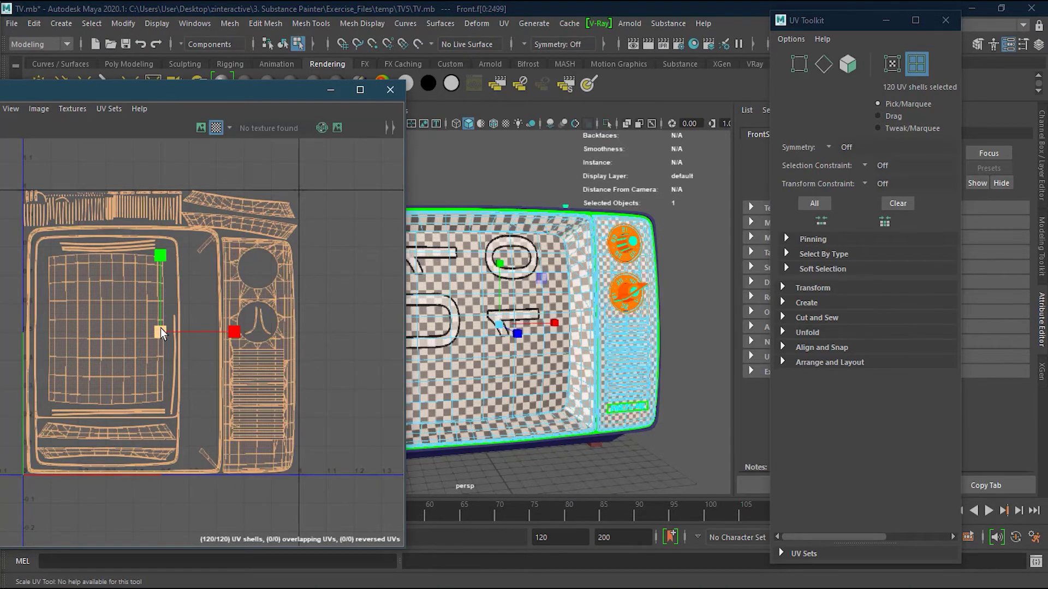
{"action": "left_click_drag", "start_coordinate": [161, 330], "coordinate": [120, 345]}
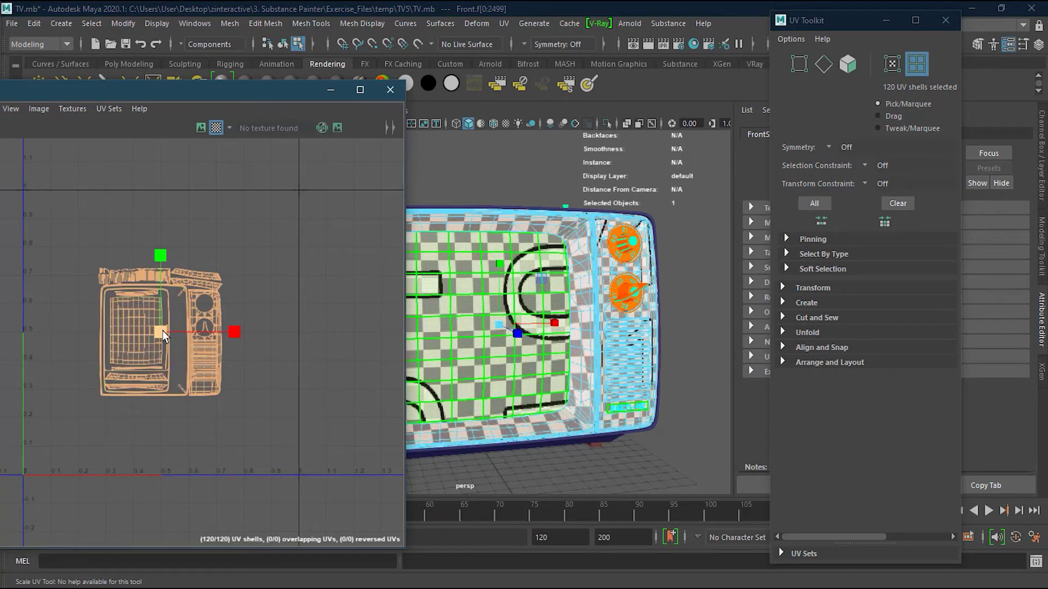
{"action": "left_click_drag", "start_coordinate": [164, 331], "coordinate": [248, 295]}
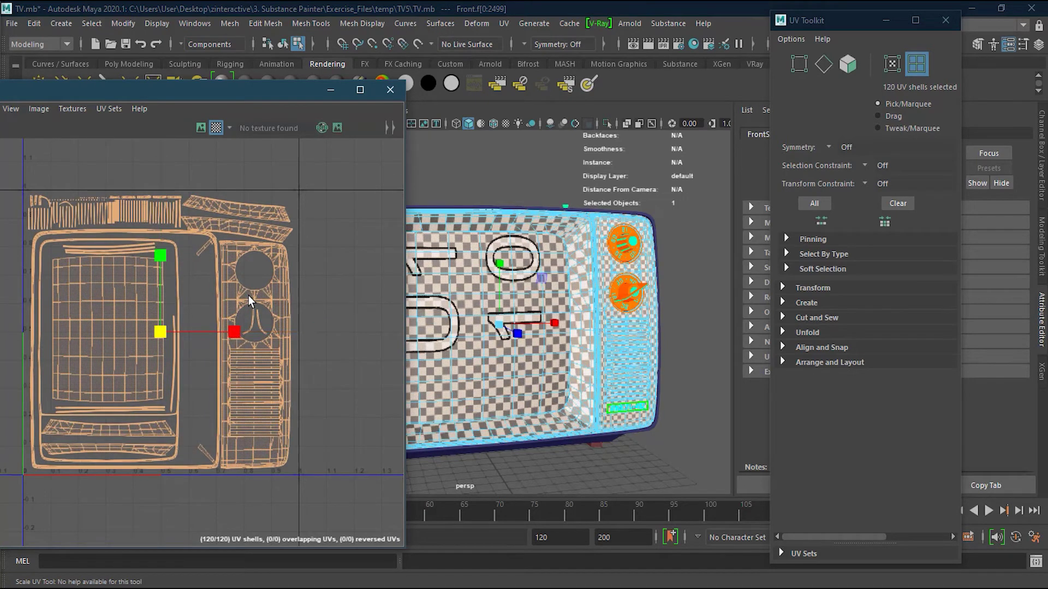
{"action": "key", "text": "f"}
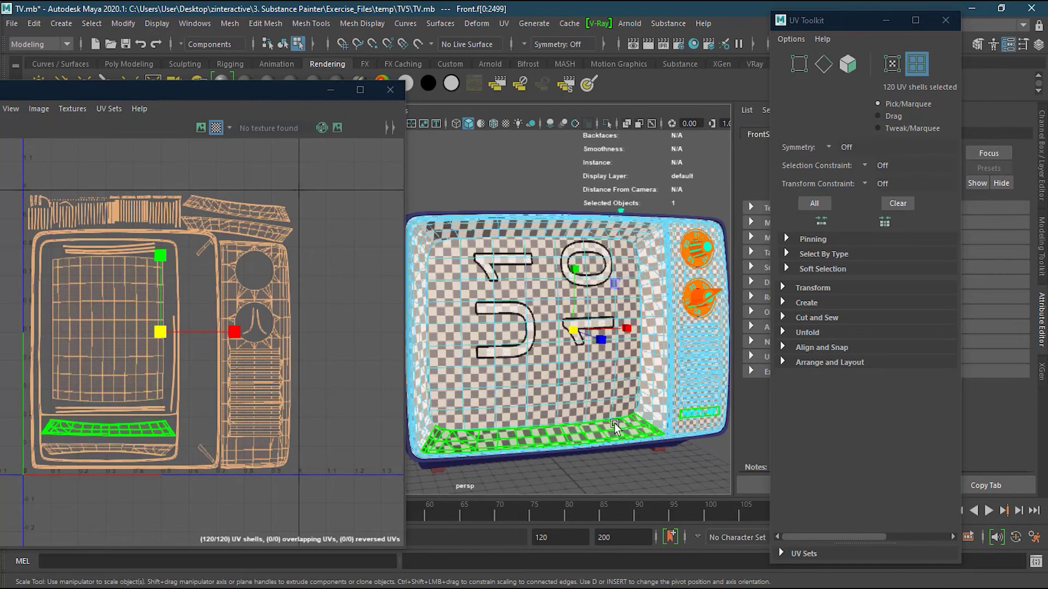
{"action": "left_click_drag", "start_coordinate": [648, 479], "coordinate": [571, 451], "text": "alt"}
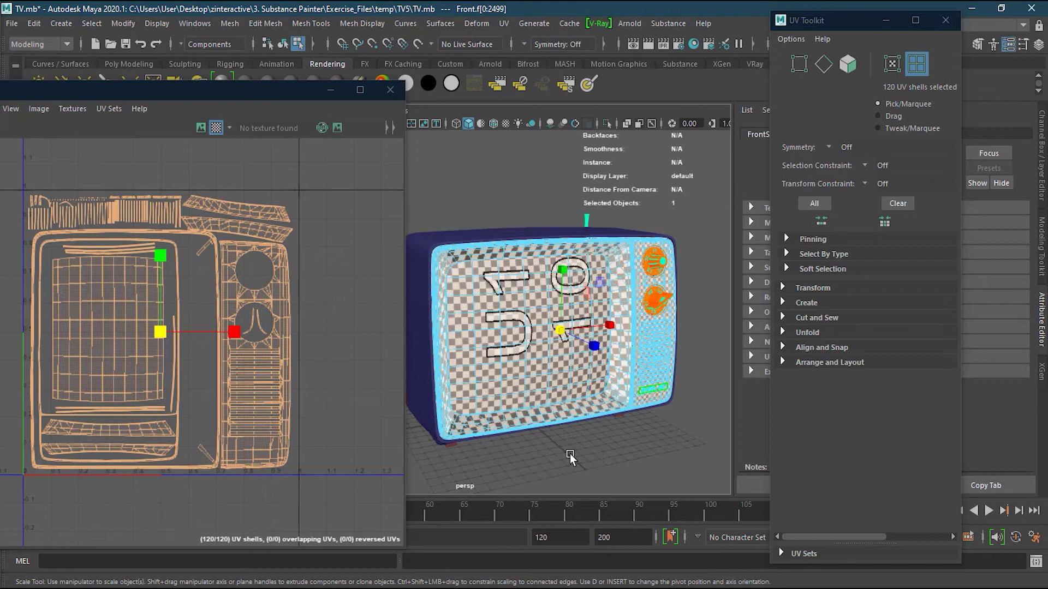
{"action": "left_click", "coordinate": [552, 362]}
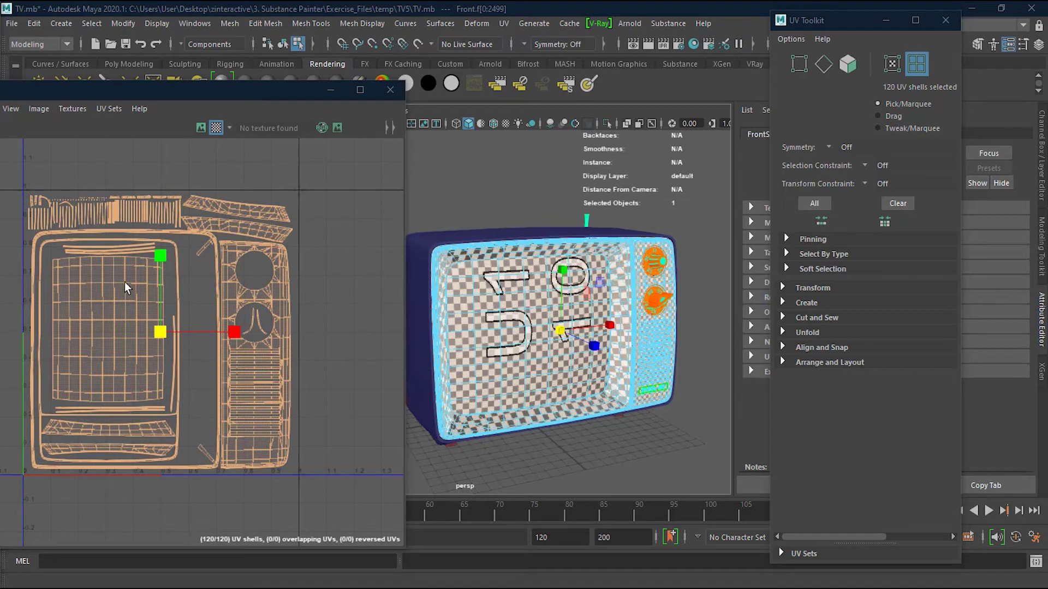
{"action": "left_click", "coordinate": [204, 397]}
{"action": "left_click", "coordinate": [126, 358]}
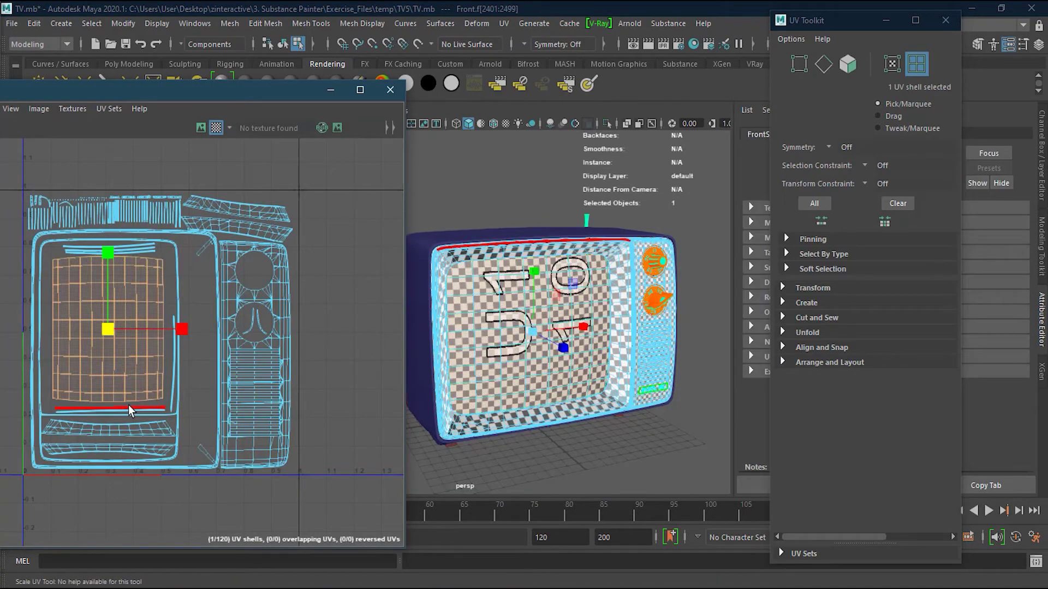
{"action": "left_click", "coordinate": [126, 428]}
{"action": "left_click", "coordinate": [255, 426]}
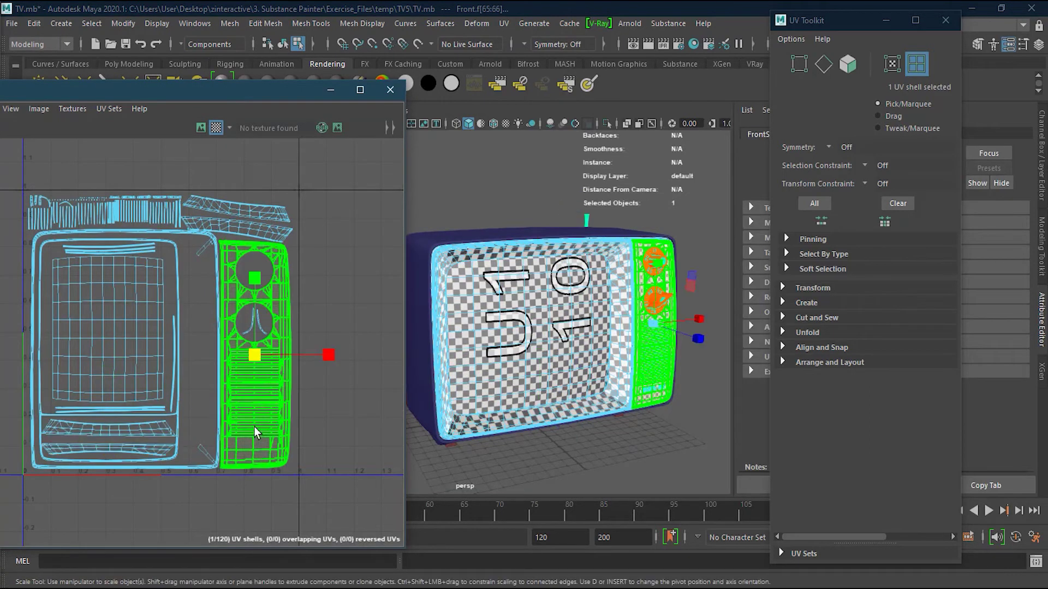
{"action": "left_click", "coordinate": [241, 224]}
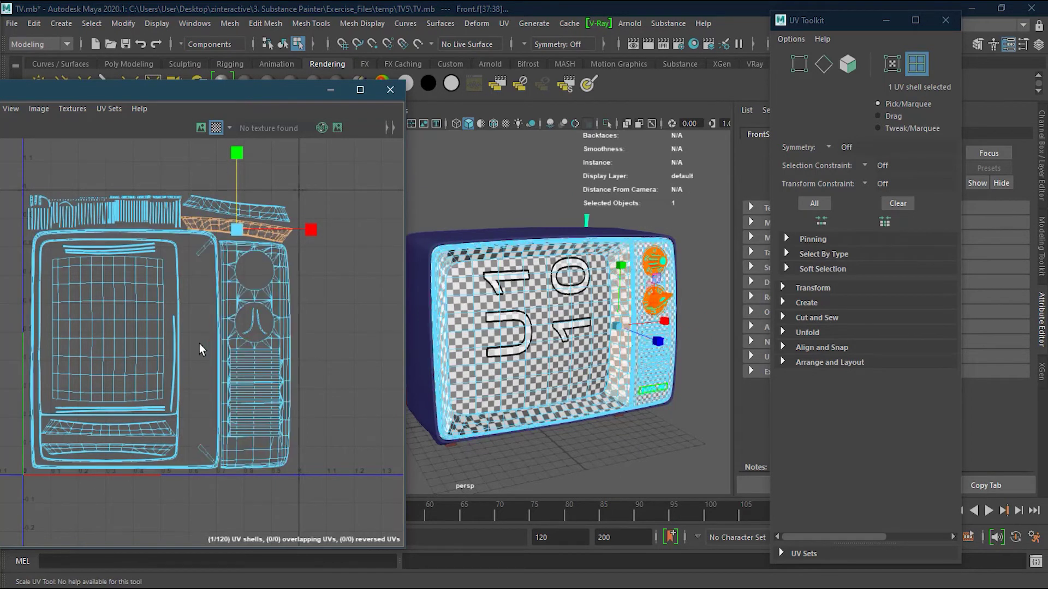
{"action": "scroll", "coordinate": [199, 343], "scroll_direction": "down", "scroll_amount": 2}
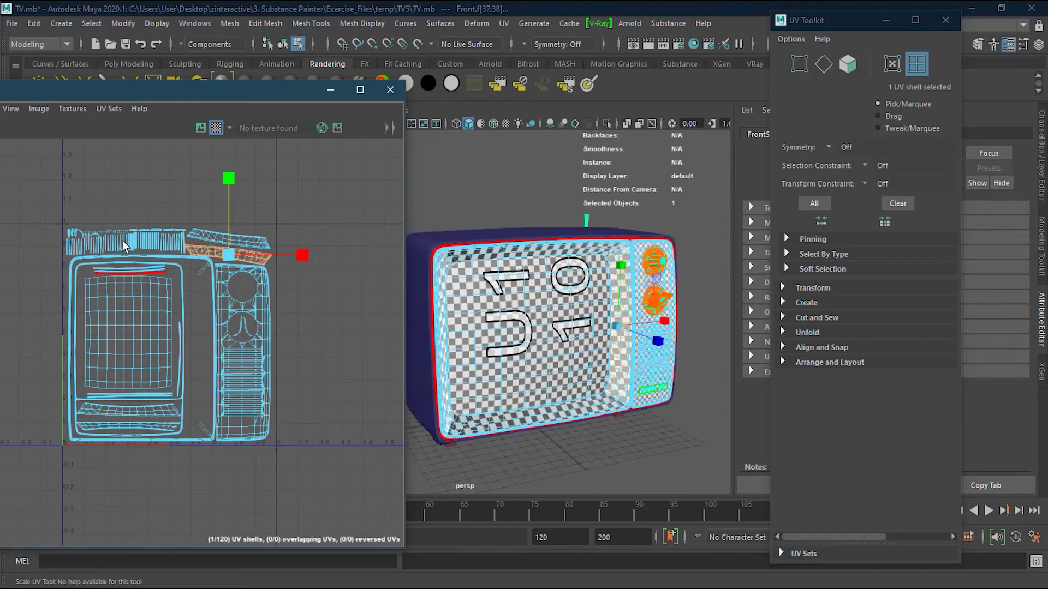
{"action": "left_click_drag", "start_coordinate": [54, 199], "coordinate": [307, 475]}
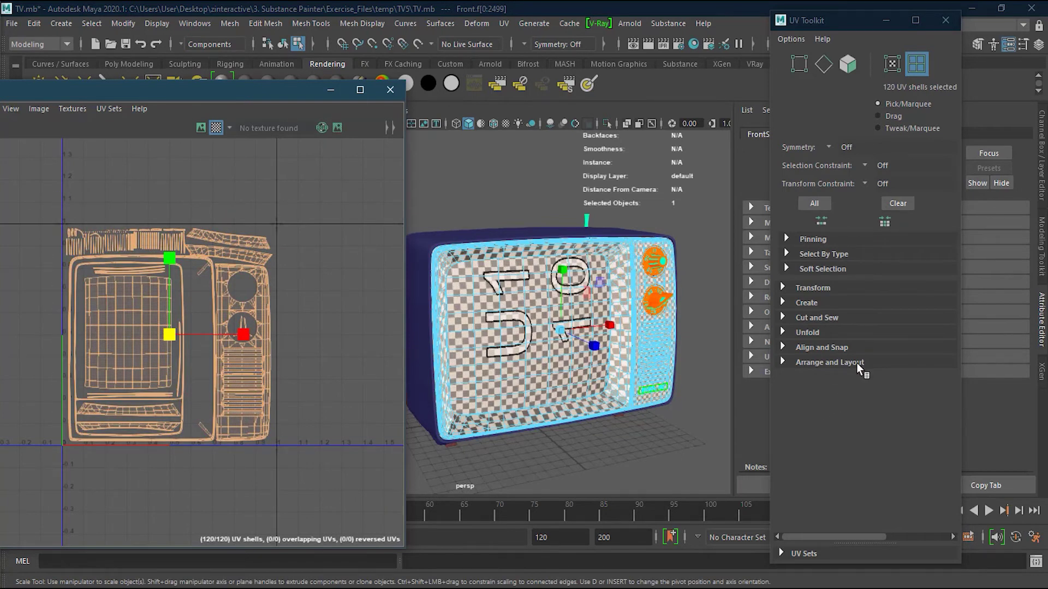
Apply Automatic UV projection to the TV front and move the screen shell onto the large left shell.
{"action": "left_click", "coordinate": [802, 302]}
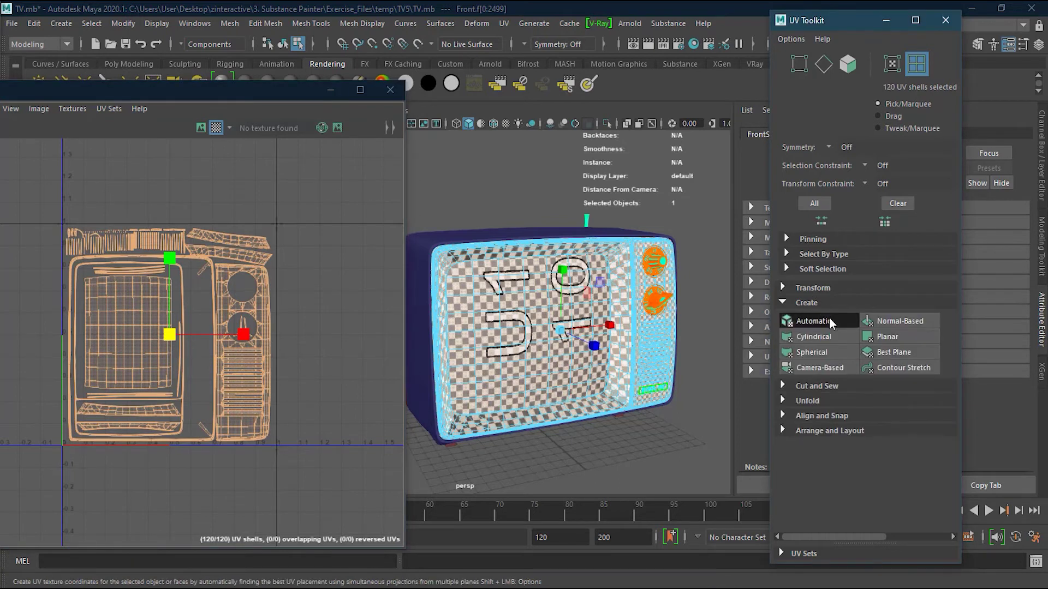
{"action": "left_click", "coordinate": [816, 321]}
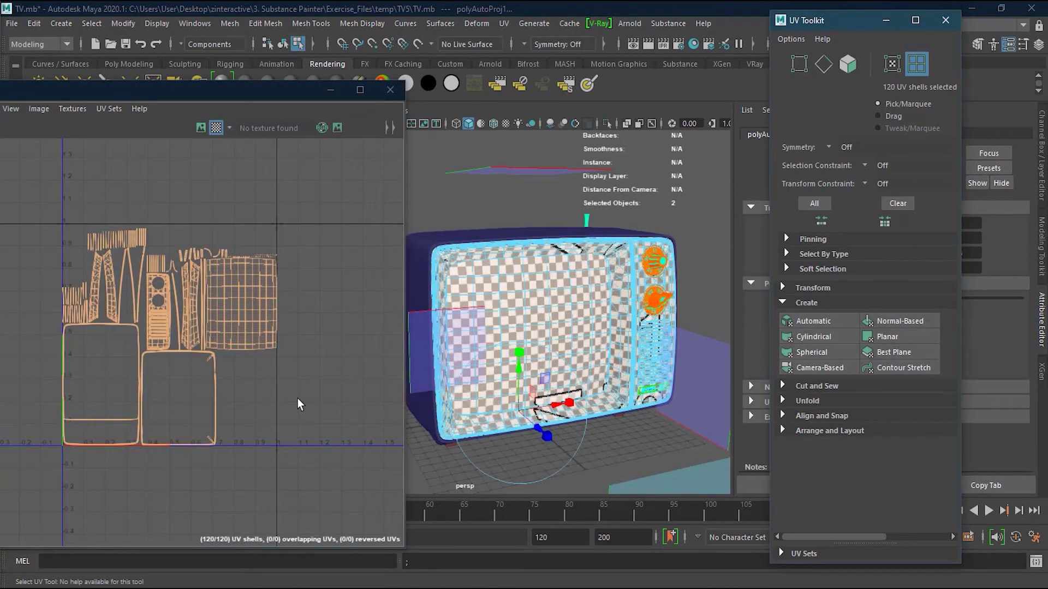
{"action": "scroll", "coordinate": [235, 396], "scroll_direction": "up", "scroll_amount": 1}
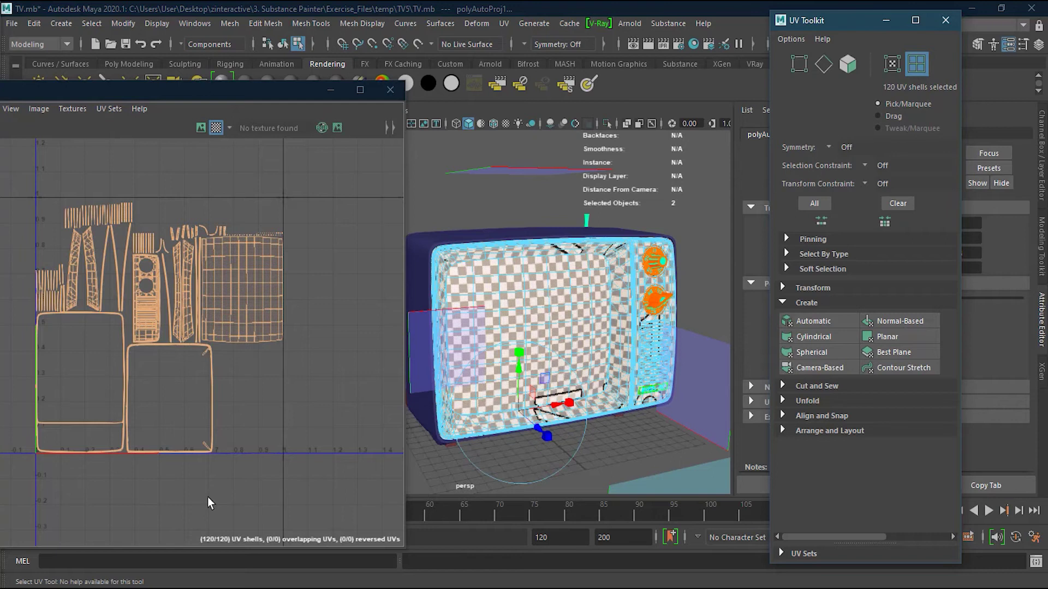
{"action": "left_click_drag", "start_coordinate": [669, 396], "coordinate": [638, 271], "text": "alt"}
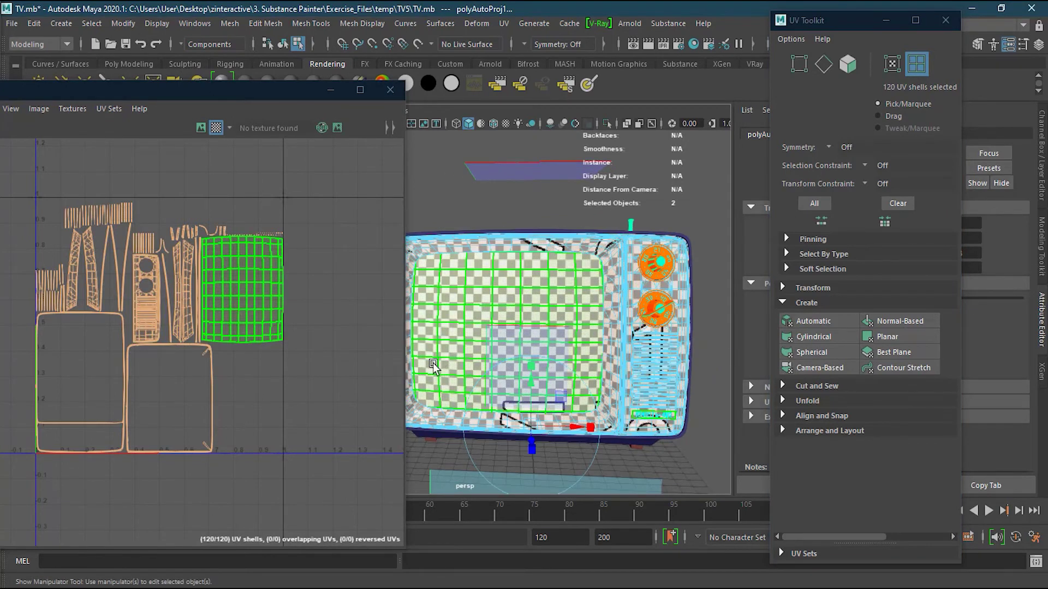
{"action": "left_click_drag", "start_coordinate": [563, 371], "coordinate": [584, 351], "text": "alt"}
{"action": "right_click_drag", "start_coordinate": [585, 351], "coordinate": [595, 352], "text": "alt"}
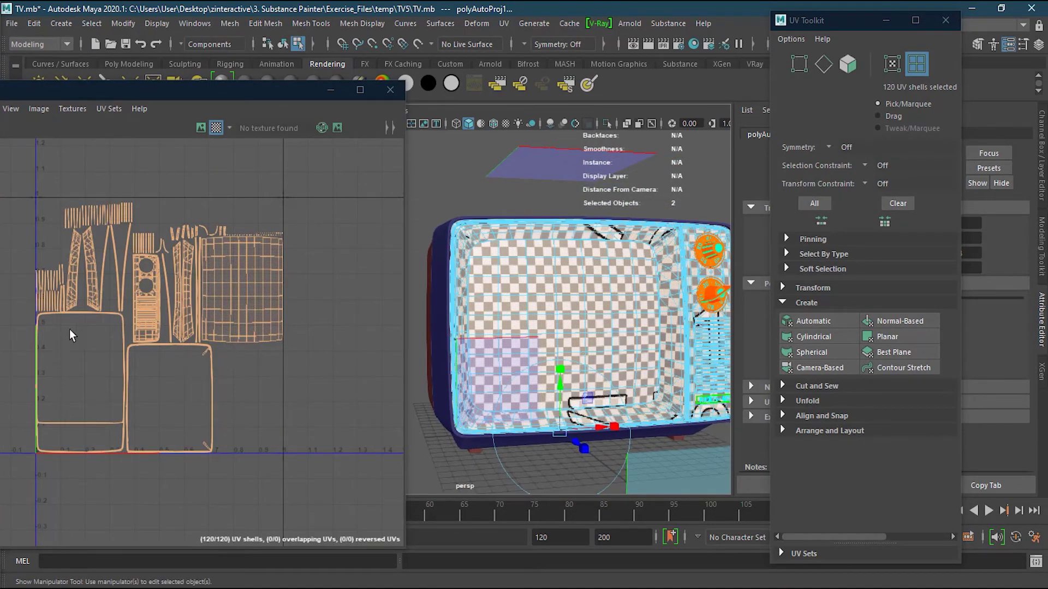
{"action": "left_click", "coordinate": [244, 287]}
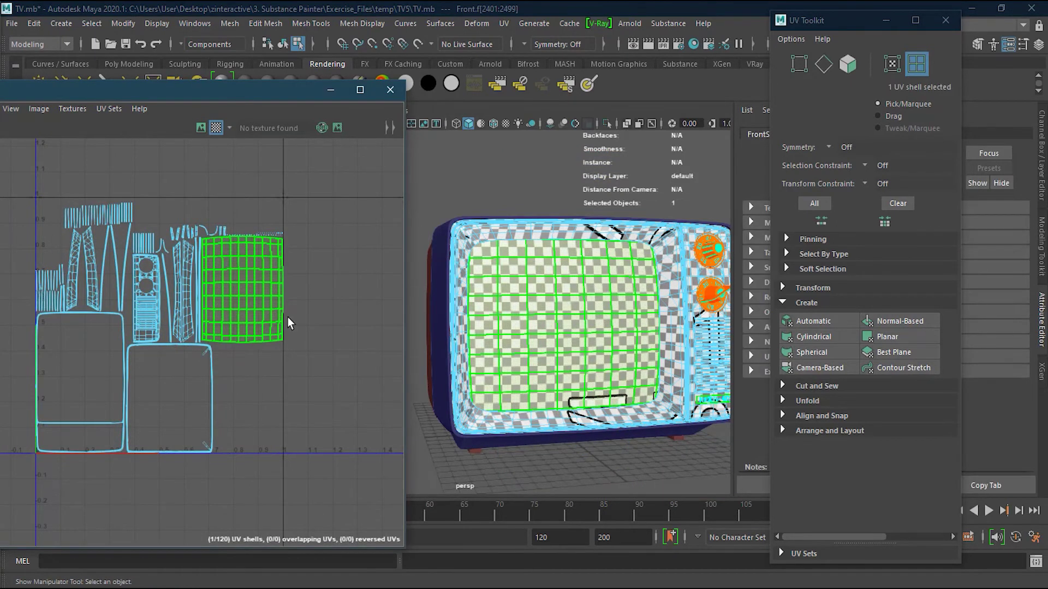
{"action": "key", "text": "w"}
{"action": "left_click_drag", "start_coordinate": [243, 286], "coordinate": [81, 366]}
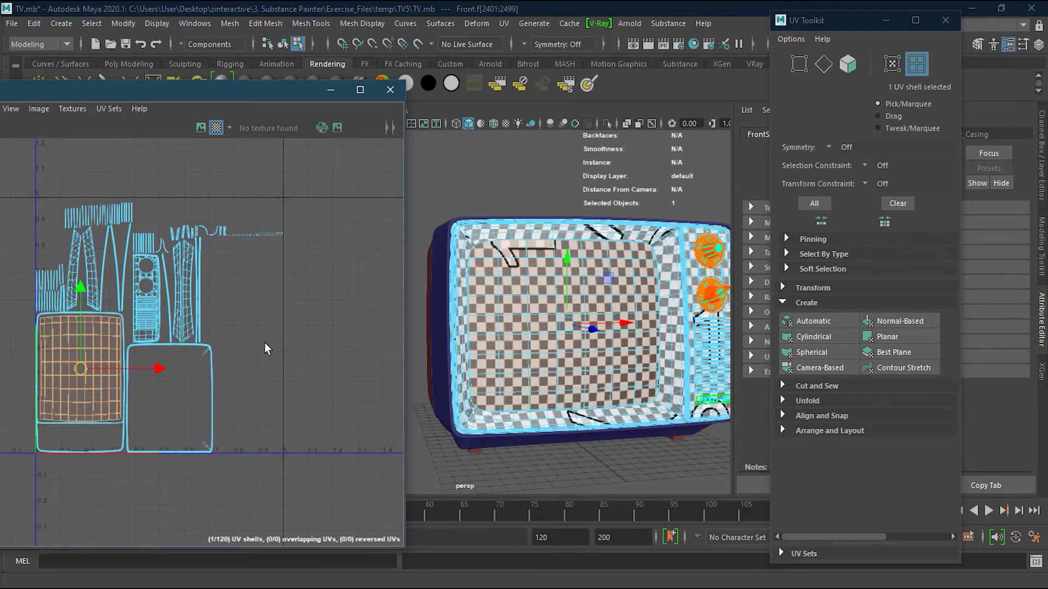
Undo the shell move back to the earlier UV arrangement and deselect all shells.
{"action": "key", "text": "ctrl+z"}
{"action": "key", "text": "ctrl+z"}
{"action": "key", "text": "ctrl+z"}
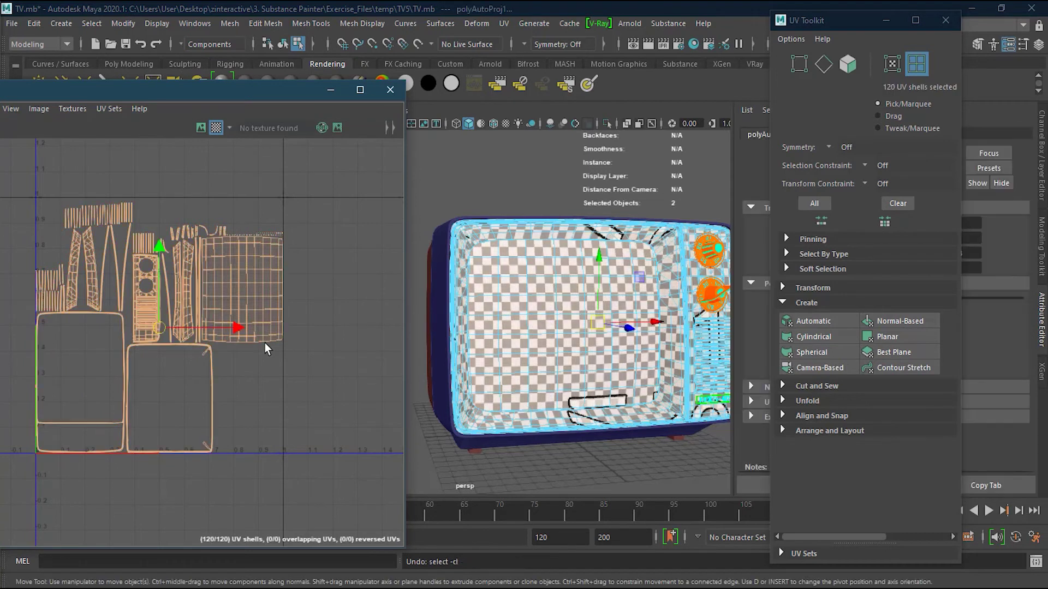
{"action": "key", "text": "ctrl+z"}
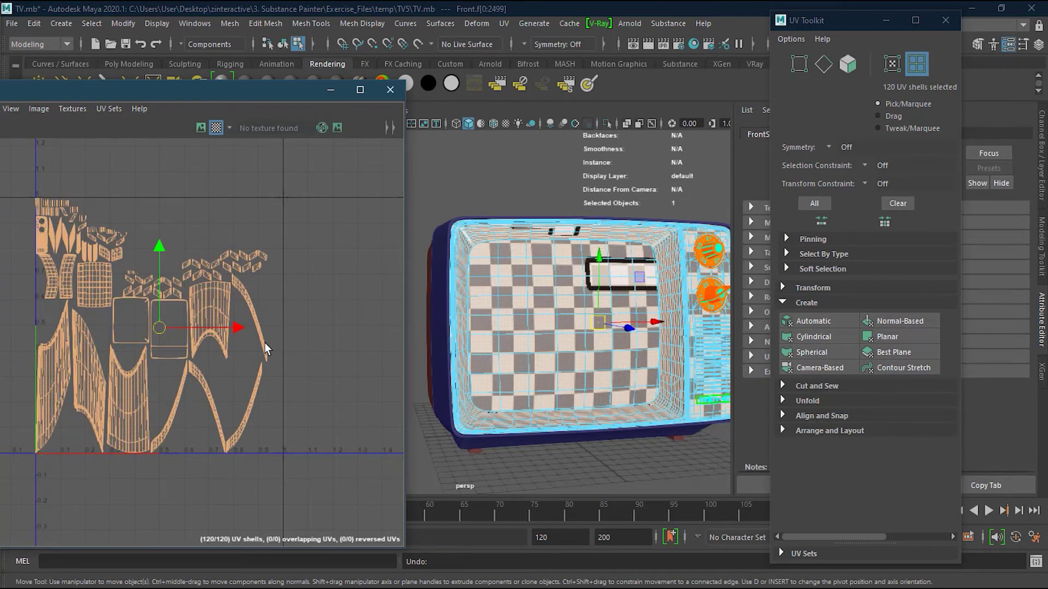
{"action": "key", "text": "ctrl+z"}
{"action": "key", "text": "ctrl+z"}
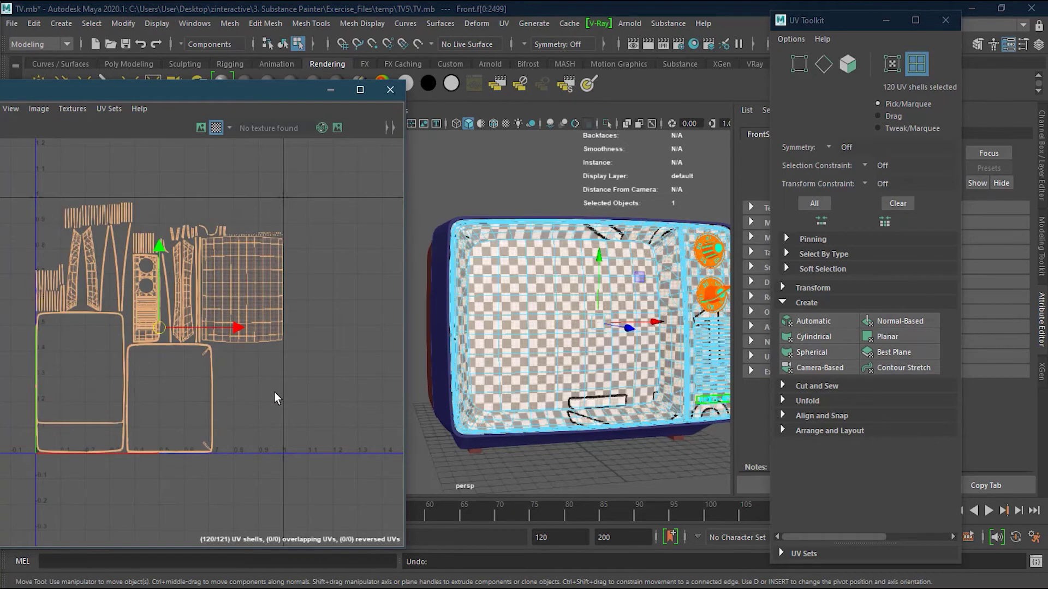
{"action": "left_click", "coordinate": [278, 393]}
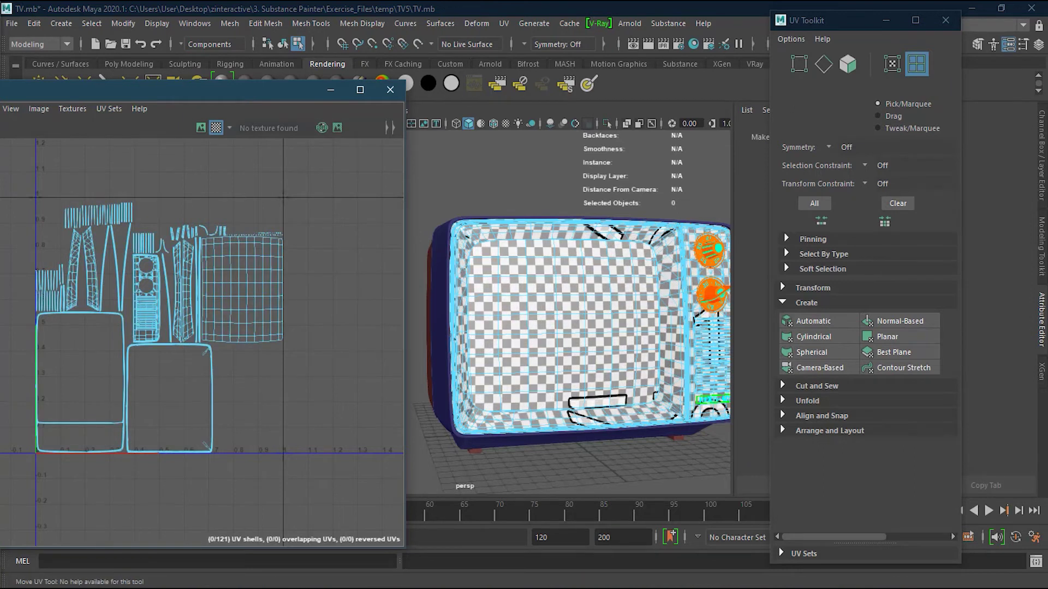
Undo once more to restore the Front mesh's 120-shell whole-object UVs, then focus the UV Editor.
{"action": "key", "text": "ctrl+z"}
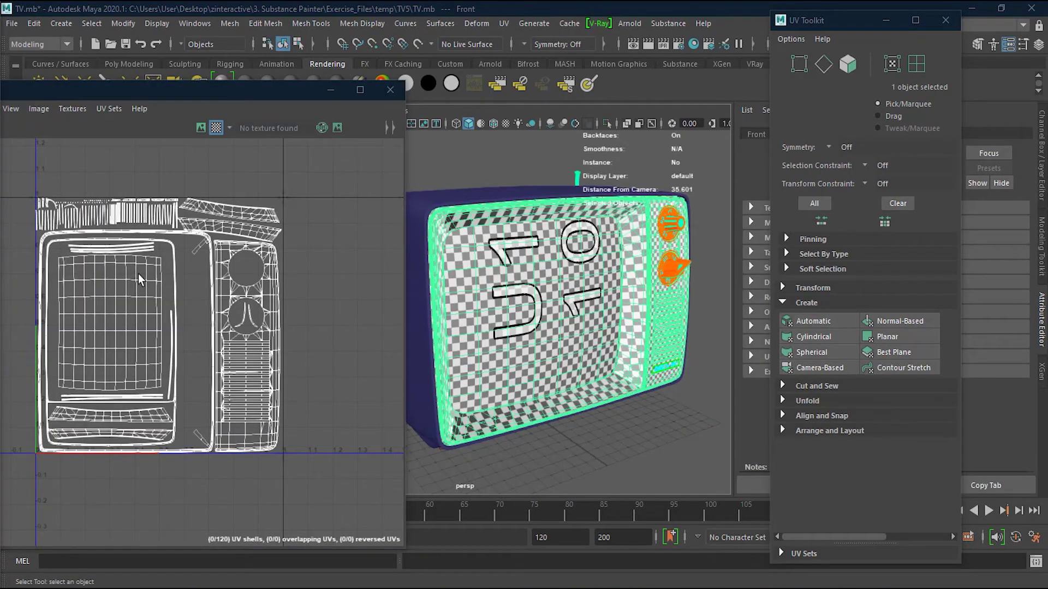
{"action": "left_click", "coordinate": [196, 320]}
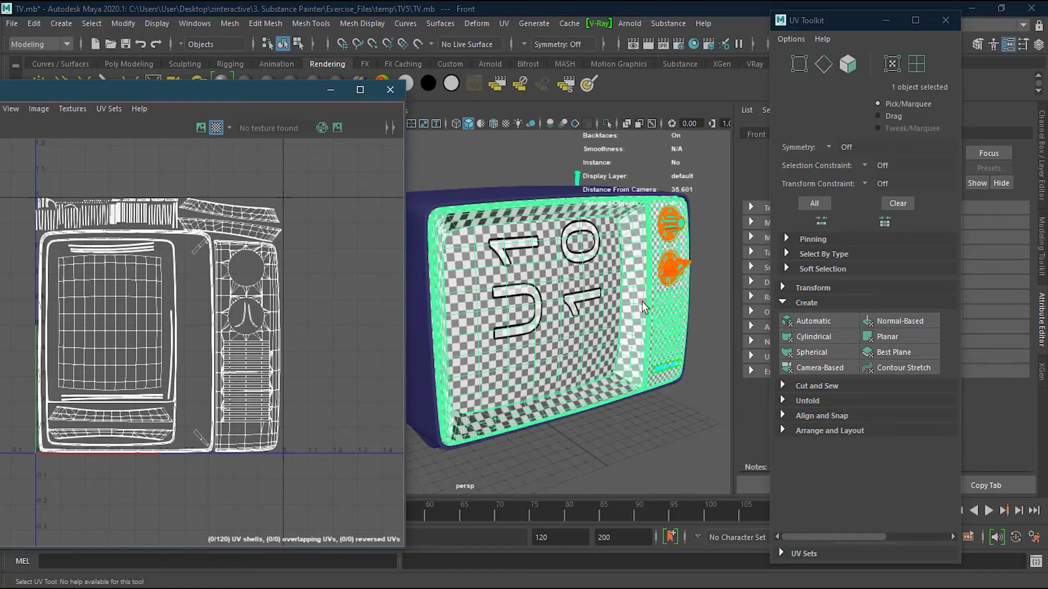
Orbit around the TV and select Casing, Front, then Back to view each mesh's UVs, ending with 55 shells.
{"action": "left_click_drag", "start_coordinate": [642, 301], "coordinate": [600, 299], "text": "alt"}
{"action": "mouse_move", "coordinate": [601, 299]}
{"action": "right_mouse_down", "text": "alt"}
{"action": "mouse_move", "coordinate": [583, 298]}
{"action": "mouse_move", "coordinate": [605, 309]}
{"action": "right_mouse_up", "text": "alt"}
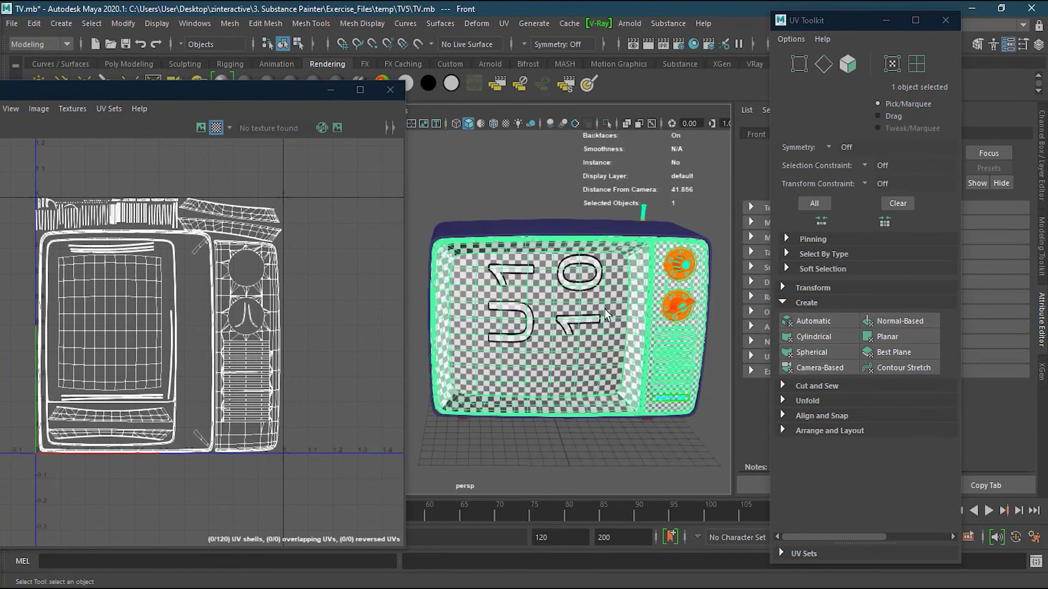
{"action": "left_click_drag", "start_coordinate": [496, 319], "coordinate": [461, 258], "text": "alt"}
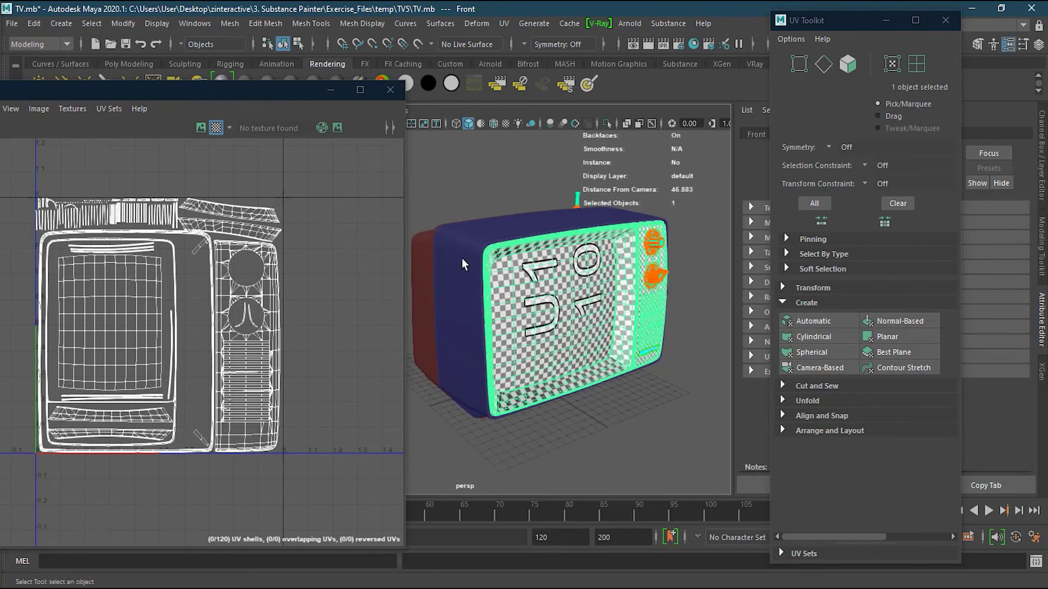
{"action": "key", "text": "ctrl+z"}
{"action": "key", "text": "ctrl+z"}
{"action": "key", "text": "ctrl+z"}
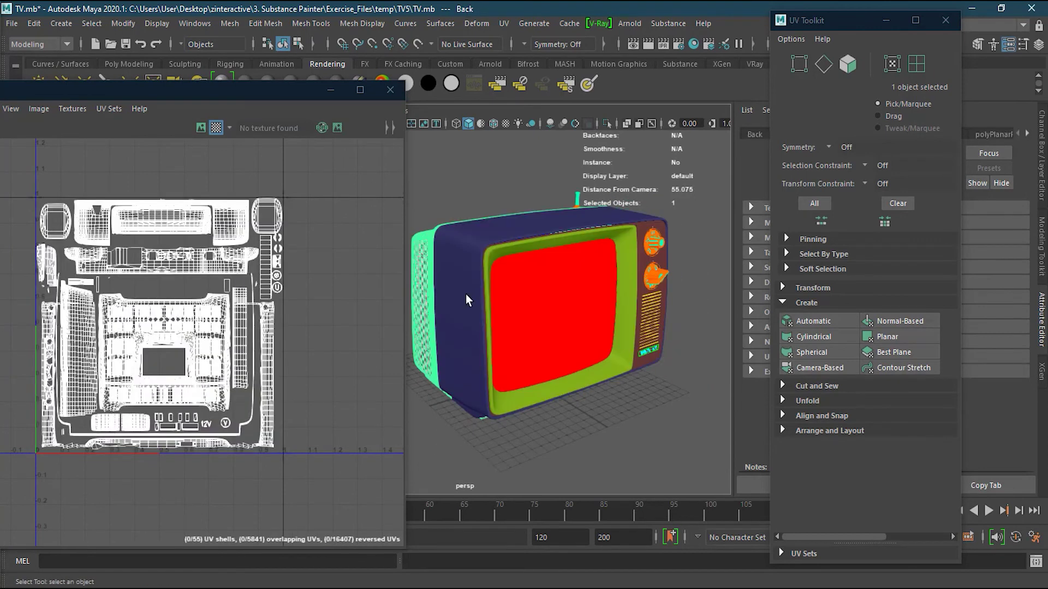
{"action": "left_click_drag", "start_coordinate": [466, 293], "coordinate": [635, 383], "text": "alt"}
{"action": "left_click", "coordinate": [620, 299]}
{"action": "left_click", "coordinate": [634, 383]}
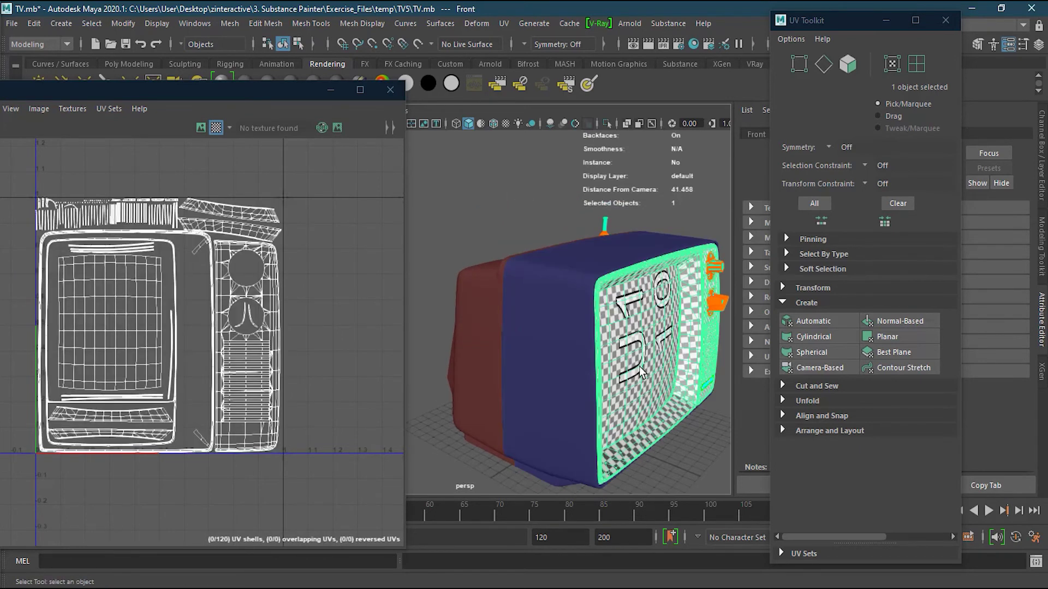
{"action": "left_click", "coordinate": [558, 371]}
{"action": "left_click", "coordinate": [490, 363]}
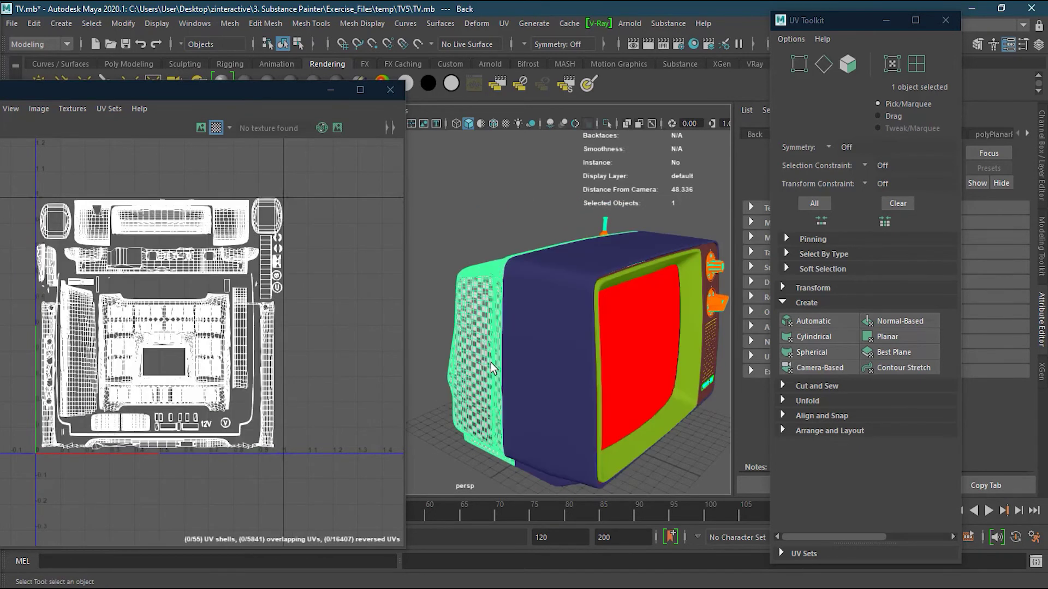
{"action": "left_click_drag", "start_coordinate": [477, 365], "coordinate": [582, 352], "text": "alt"}
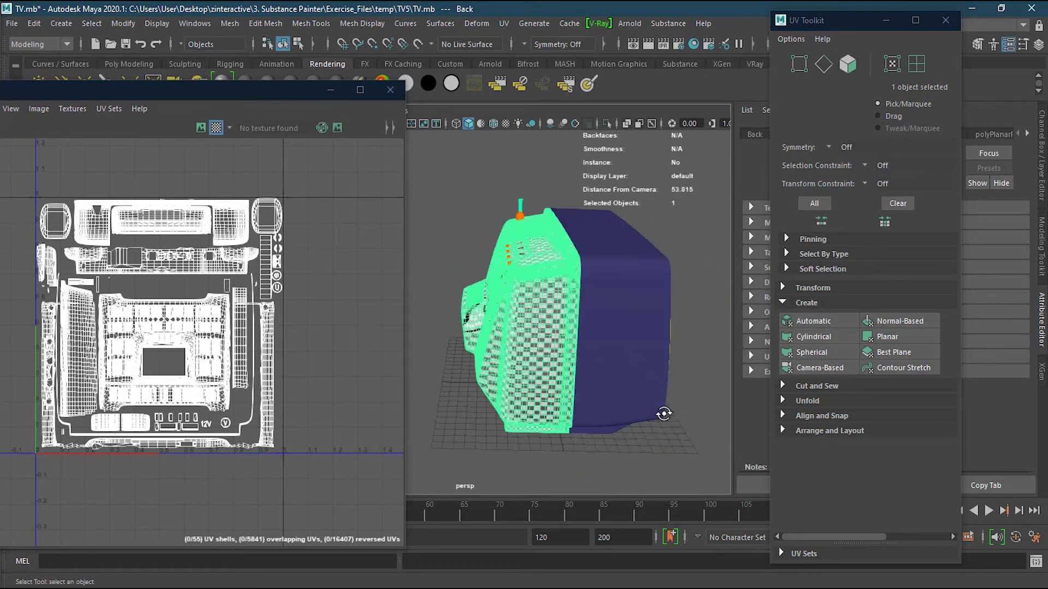
{"action": "left_click_drag", "start_coordinate": [663, 414], "coordinate": [647, 369], "text": "alt"}
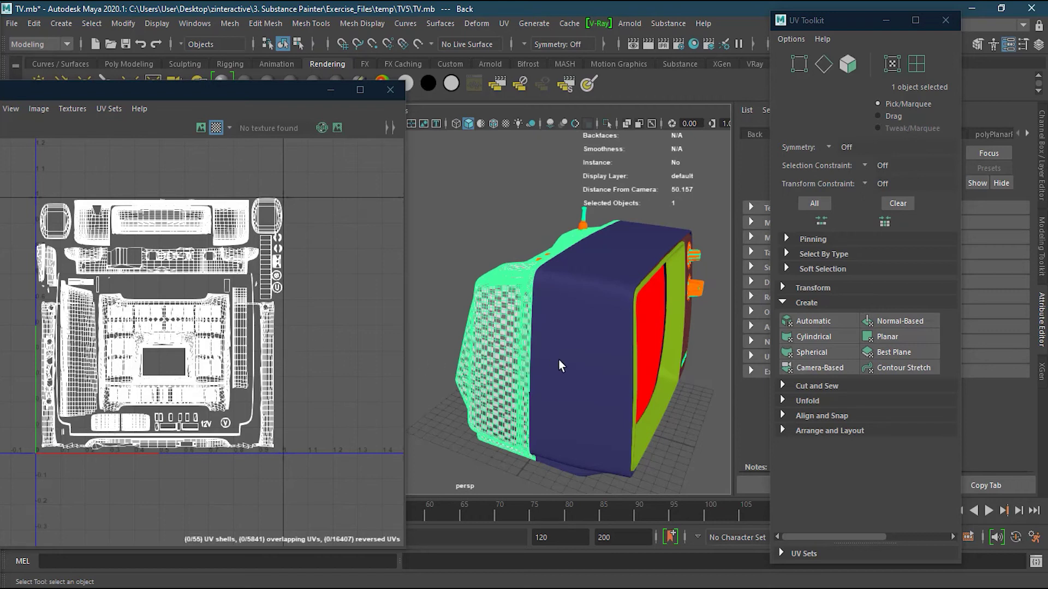
{"action": "left_click", "coordinate": [578, 361]}
{"action": "left_click", "coordinate": [509, 333]}
{"action": "left_click", "coordinate": [648, 436]}
{"action": "left_click", "coordinate": [597, 395]}
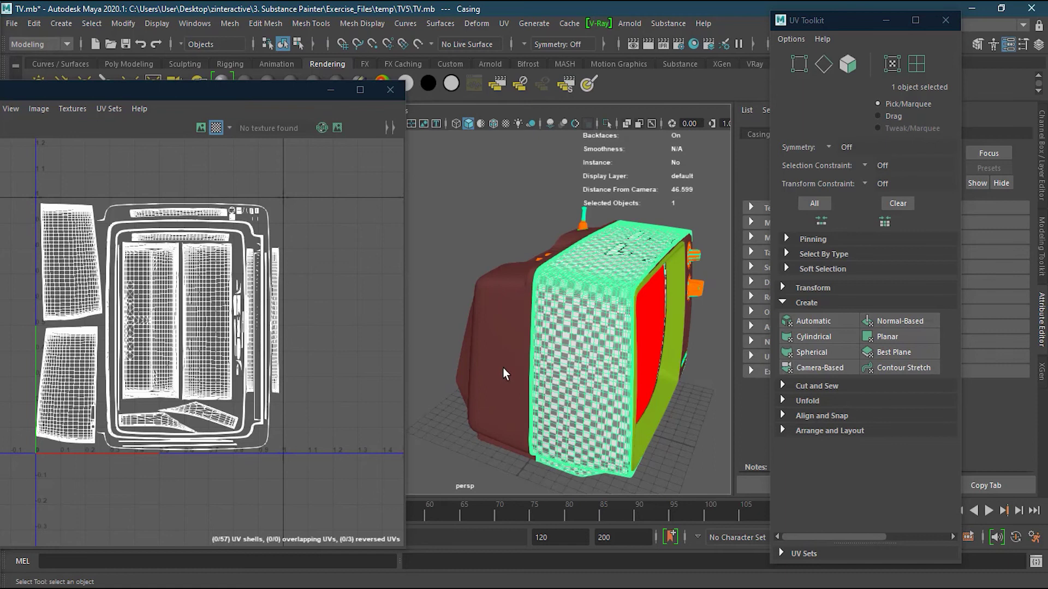
{"action": "left_click", "coordinate": [505, 366]}
{"action": "left_click", "coordinate": [573, 383]}
{"action": "left_click", "coordinate": [646, 428]}
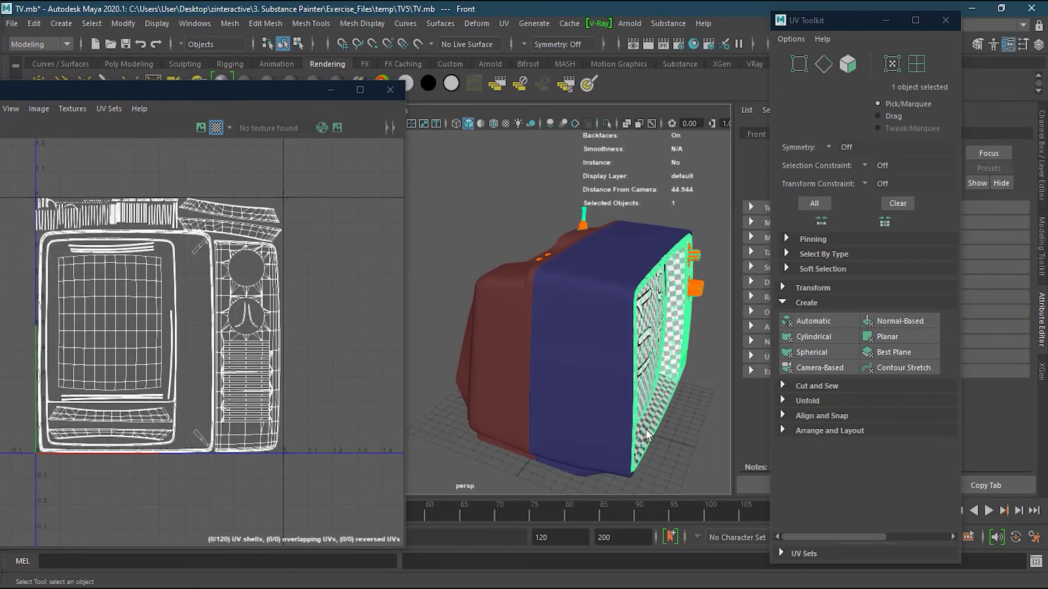
{"action": "left_click", "coordinate": [578, 368]}
{"action": "left_click", "coordinate": [512, 349]}
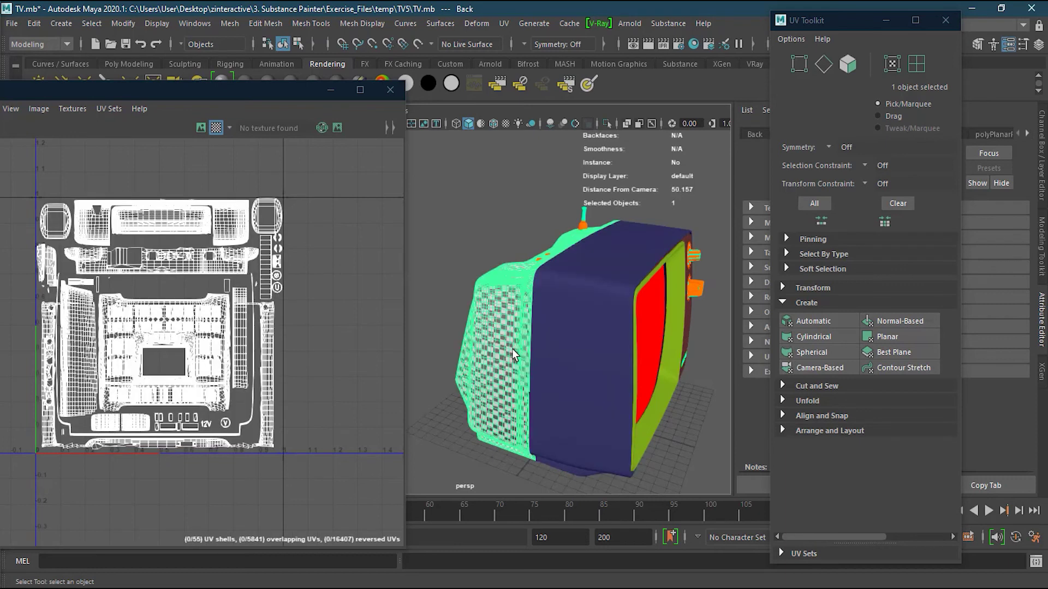
{"action": "left_click", "coordinate": [588, 359]}
{"action": "left_click", "coordinate": [647, 433]}
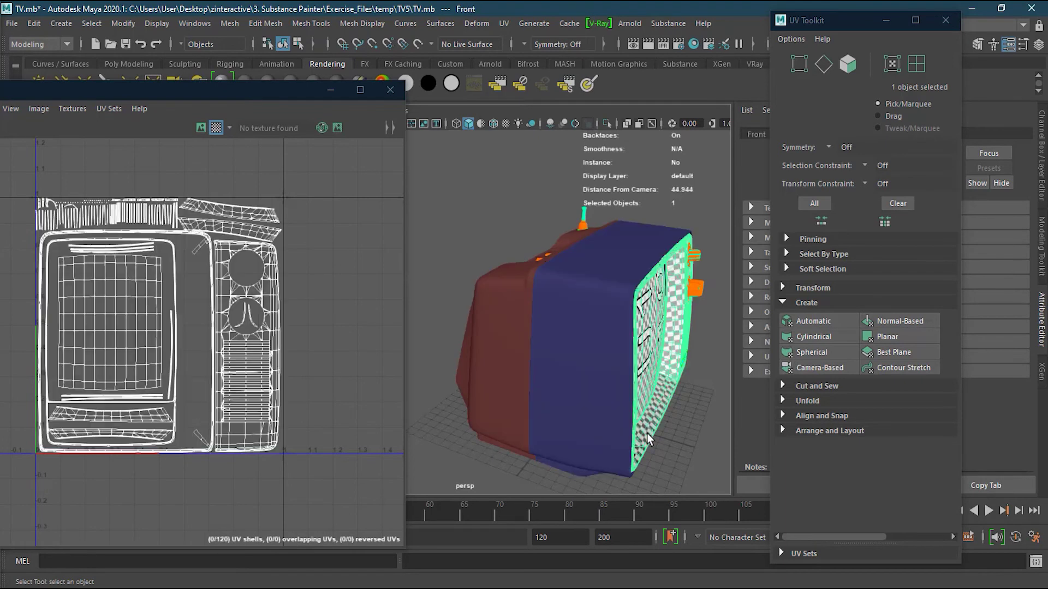
{"action": "left_click", "coordinate": [584, 392]}
{"action": "left_click", "coordinate": [511, 363]}
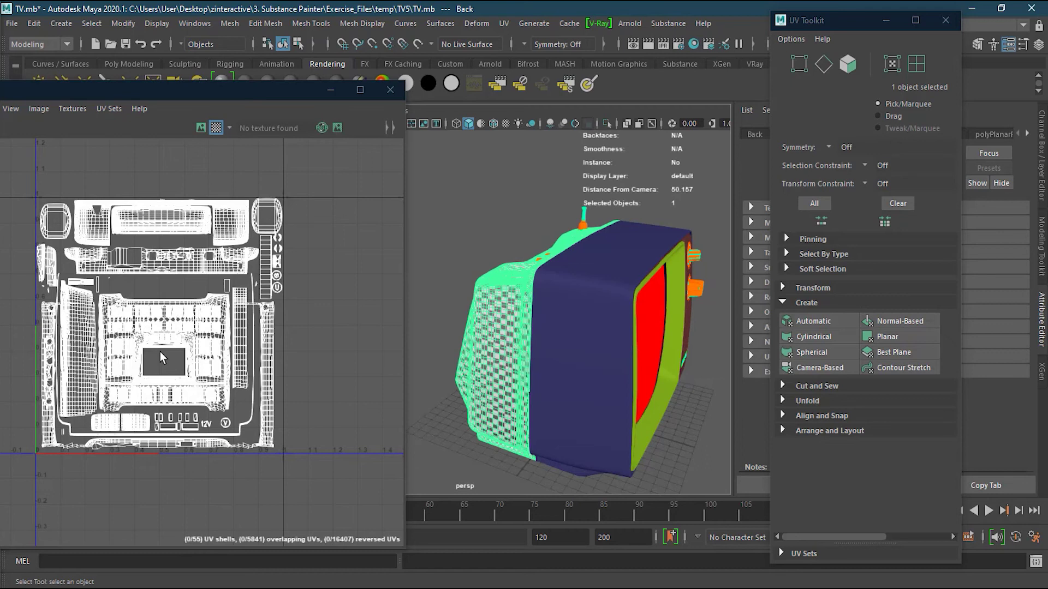
{"action": "left_click", "coordinate": [599, 386]}
{"action": "left_click", "coordinate": [640, 437]}
{"action": "left_click", "coordinate": [549, 380]}
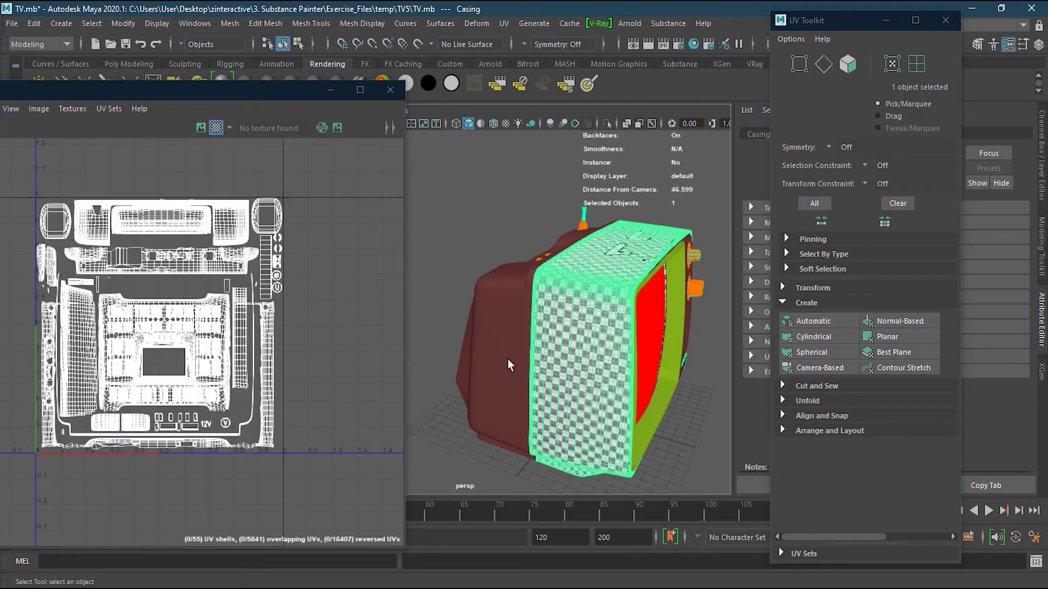
{"action": "left_click", "coordinate": [508, 365]}
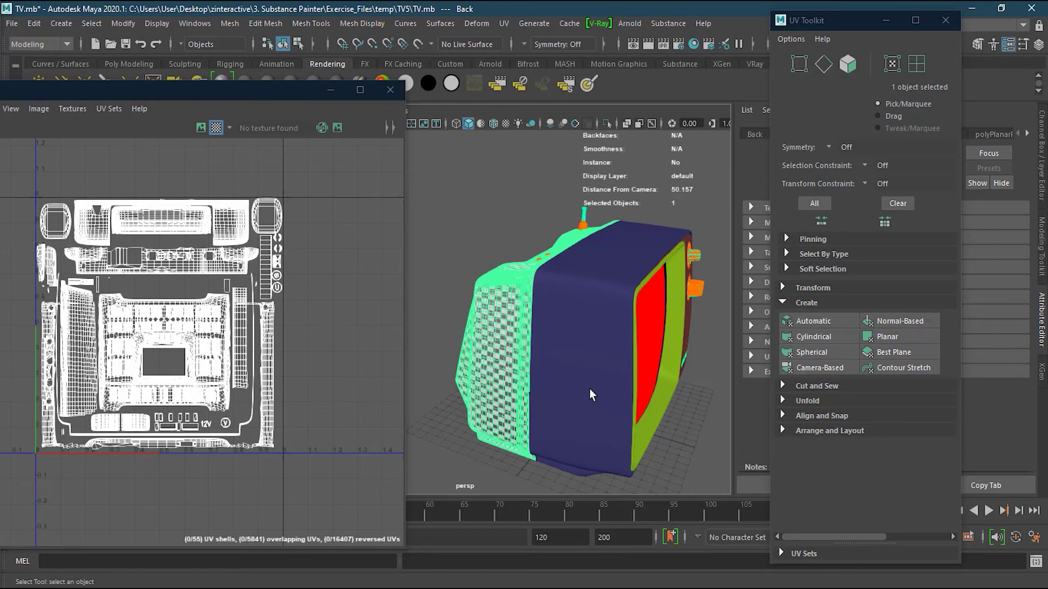
{"action": "left_click_drag", "start_coordinate": [589, 389], "coordinate": [564, 382], "text": "alt"}
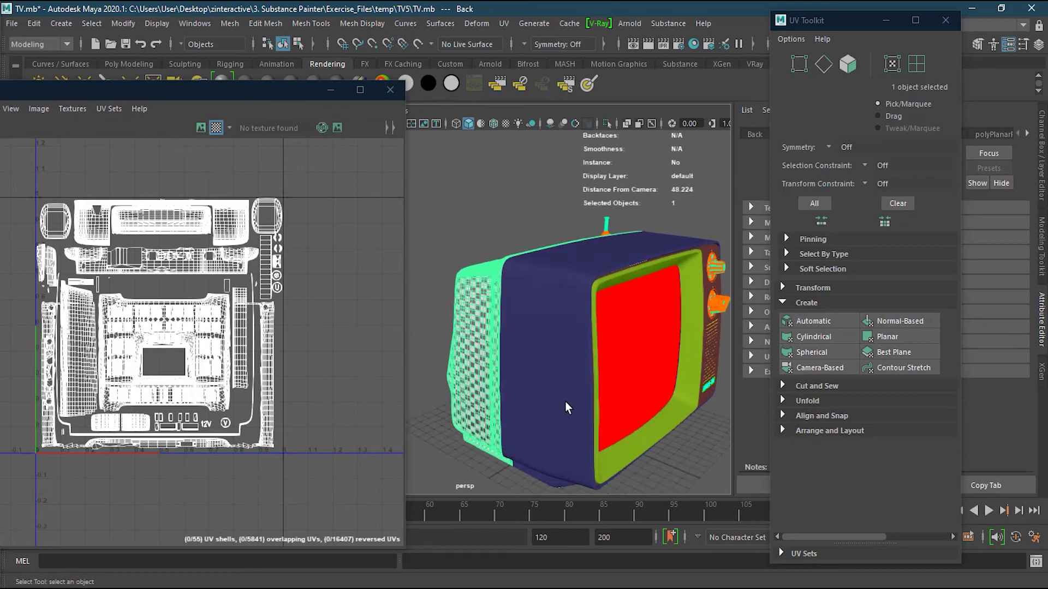
{"action": "left_click", "coordinate": [389, 90]}
Close the UV Toolkit, deselect the Back mesh and orbit to the TV's left side.
{"action": "left_click", "coordinate": [945, 20]}
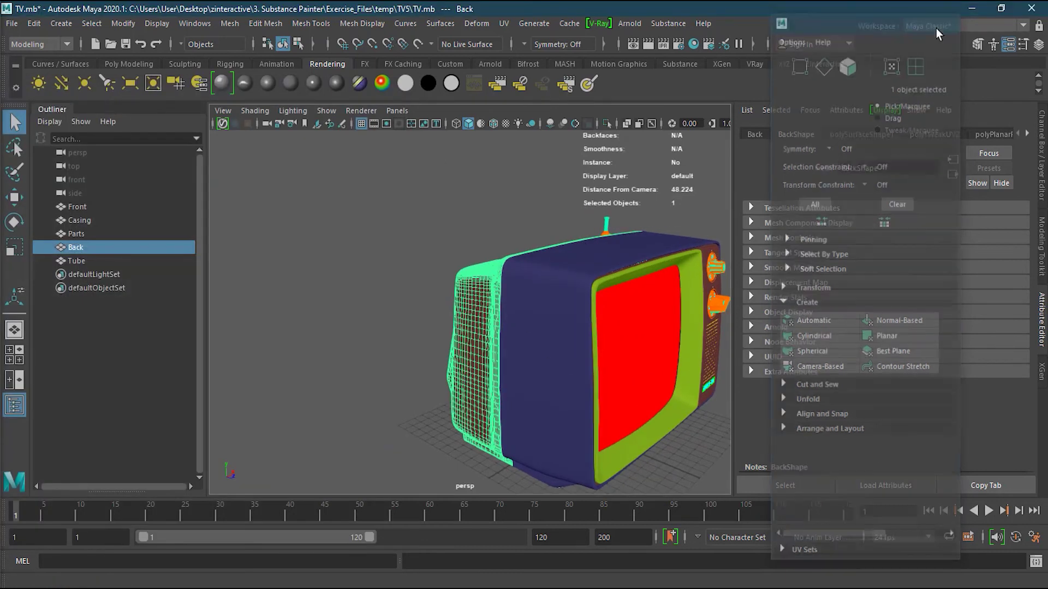
{"action": "left_click", "coordinate": [385, 309]}
{"action": "left_click_drag", "start_coordinate": [385, 309], "coordinate": [468, 407], "text": "alt"}
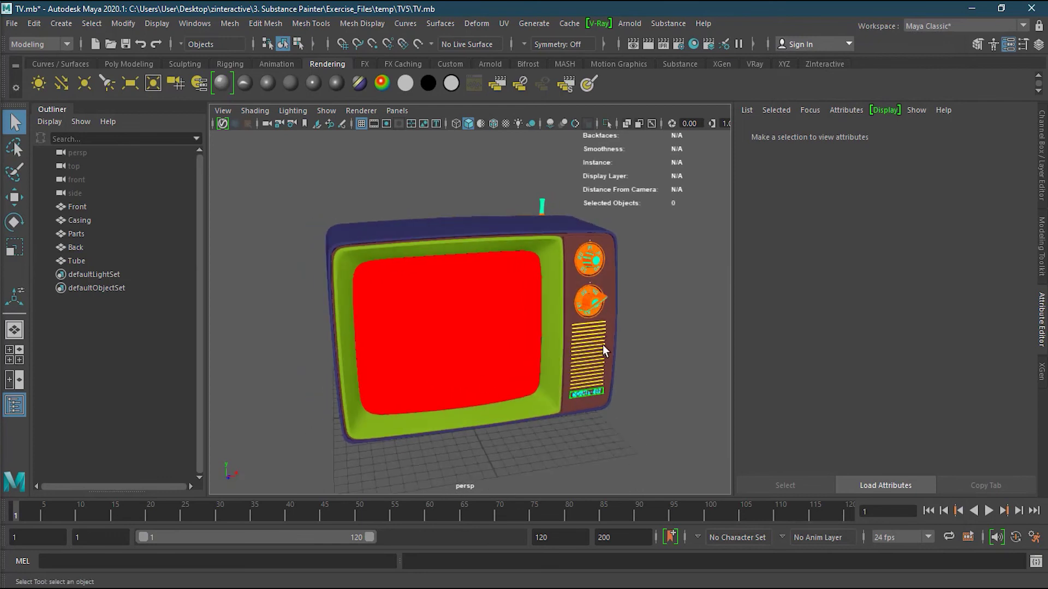
{"action": "left_click_drag", "start_coordinate": [495, 437], "coordinate": [529, 432], "text": "alt"}
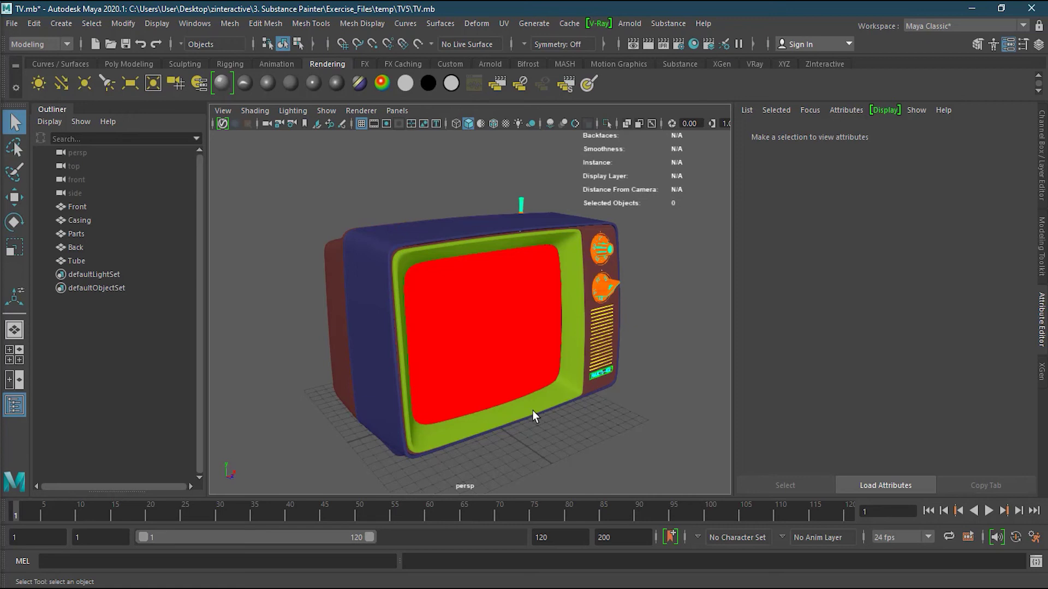
Select Front, Casing, Parts, Back and Tube in the Outliner in turn, ending on Parts.
{"action": "left_click", "coordinate": [91, 206]}
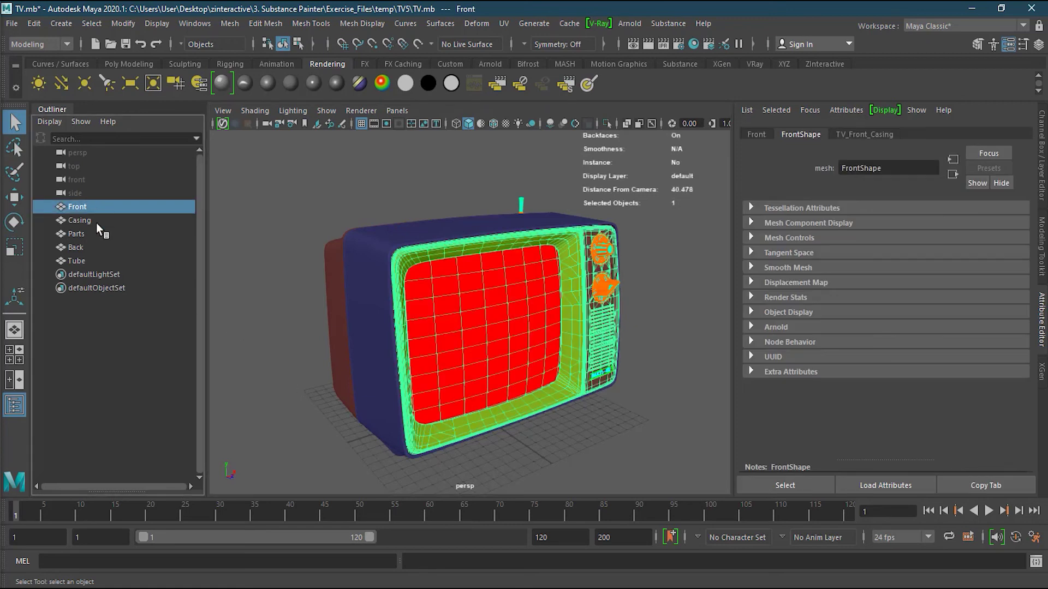
{"action": "left_click", "coordinate": [96, 221]}
{"action": "left_click", "coordinate": [90, 233]}
{"action": "left_click", "coordinate": [85, 244]}
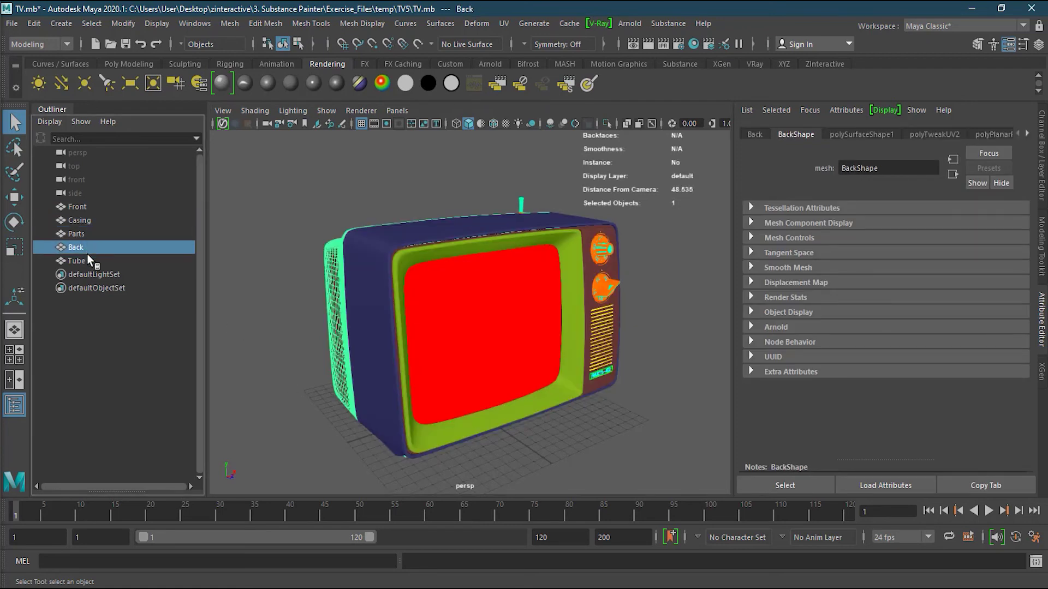
{"action": "left_click", "coordinate": [88, 257]}
{"action": "left_click", "coordinate": [89, 208]}
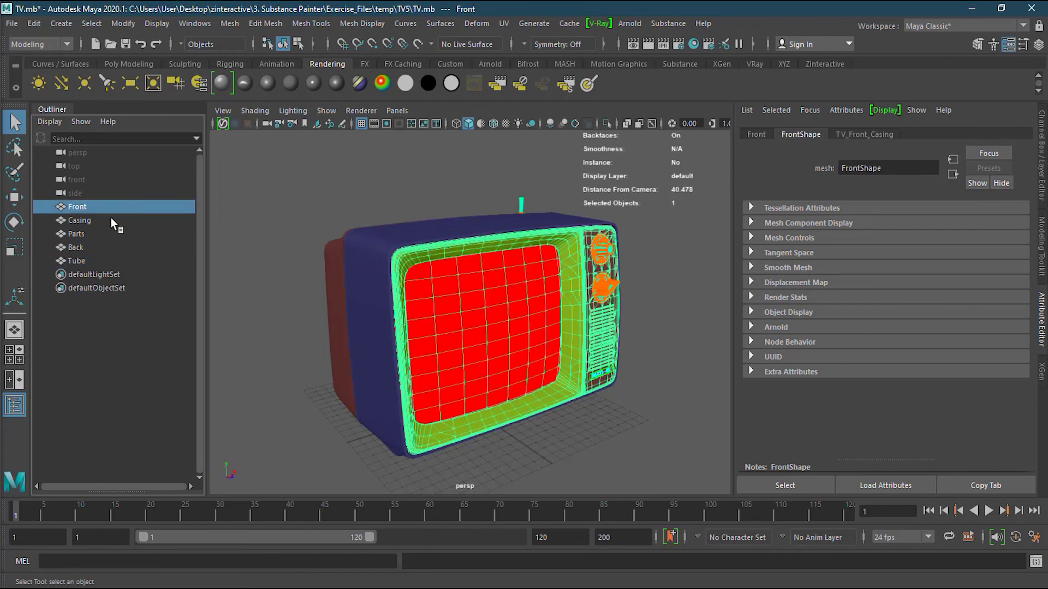
{"action": "left_click", "coordinate": [110, 219]}
{"action": "left_click", "coordinate": [107, 233]}
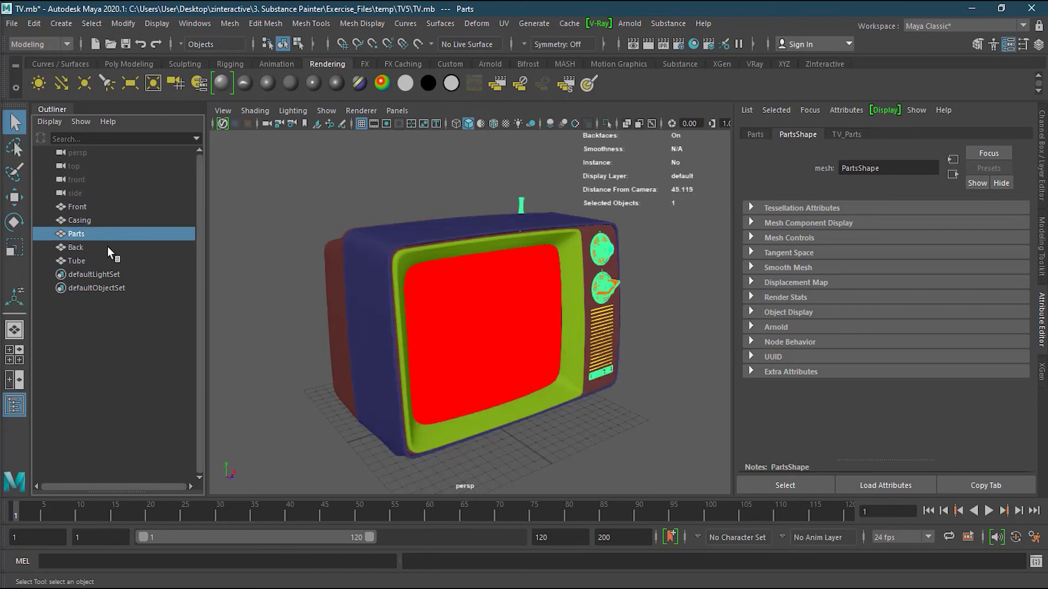